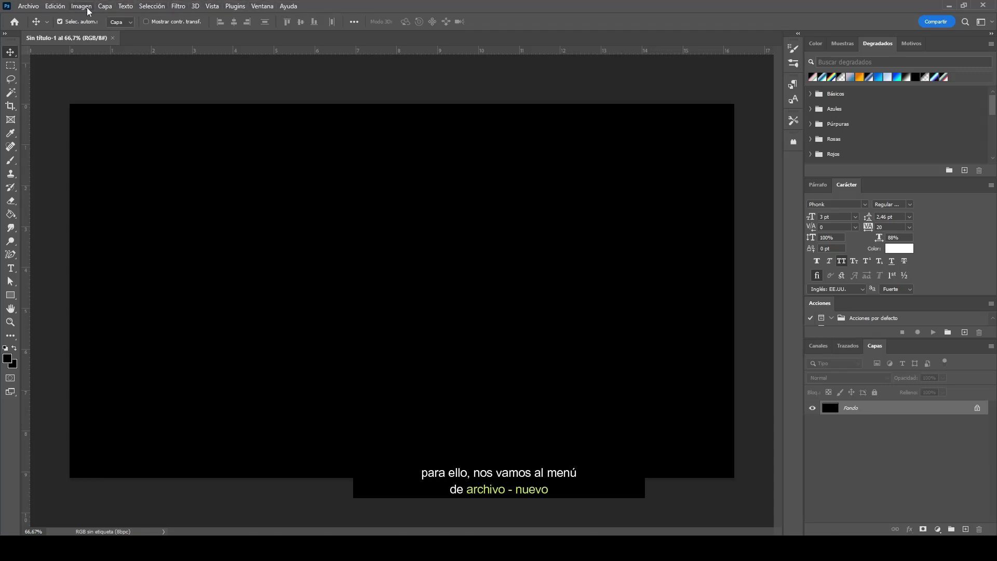
Step: Create a new document with custom width, height and resolution and a black background
click(30, 6)
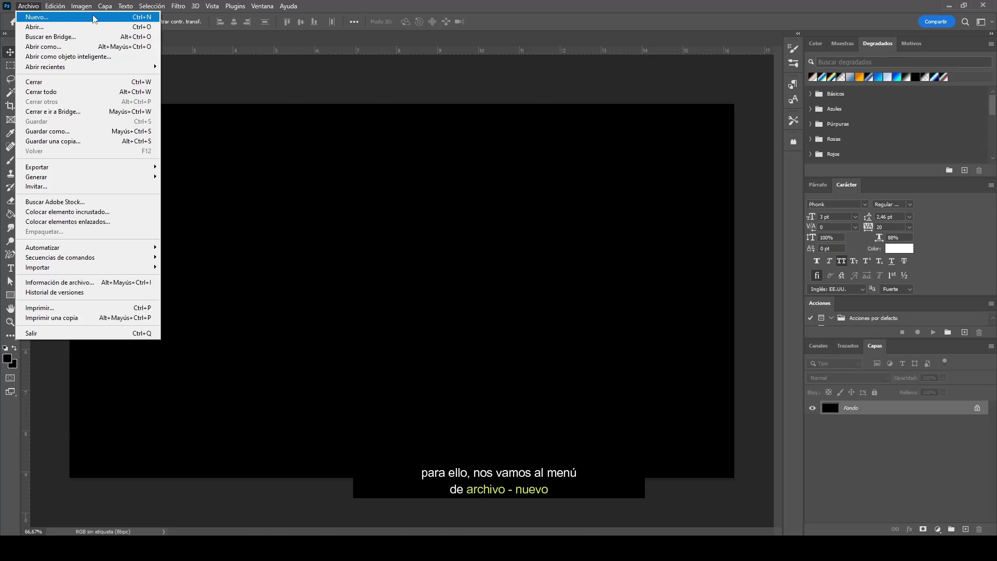
click(94, 18)
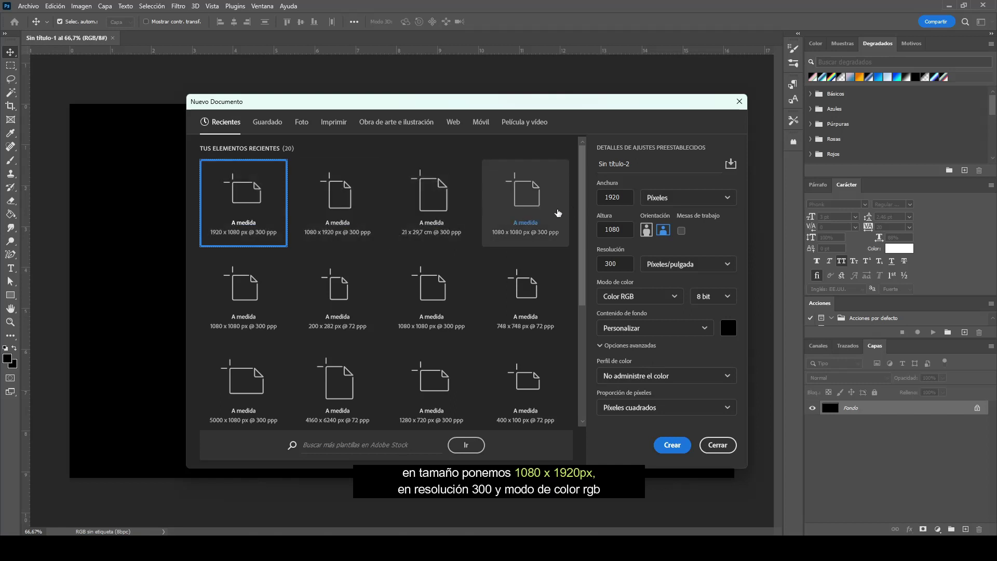
click(622, 198)
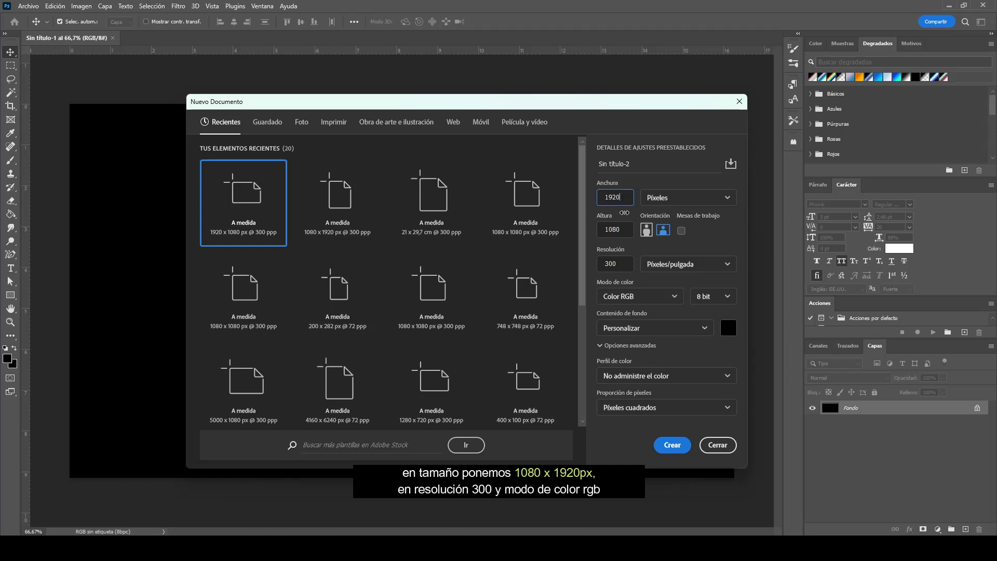
click(624, 229)
click(623, 267)
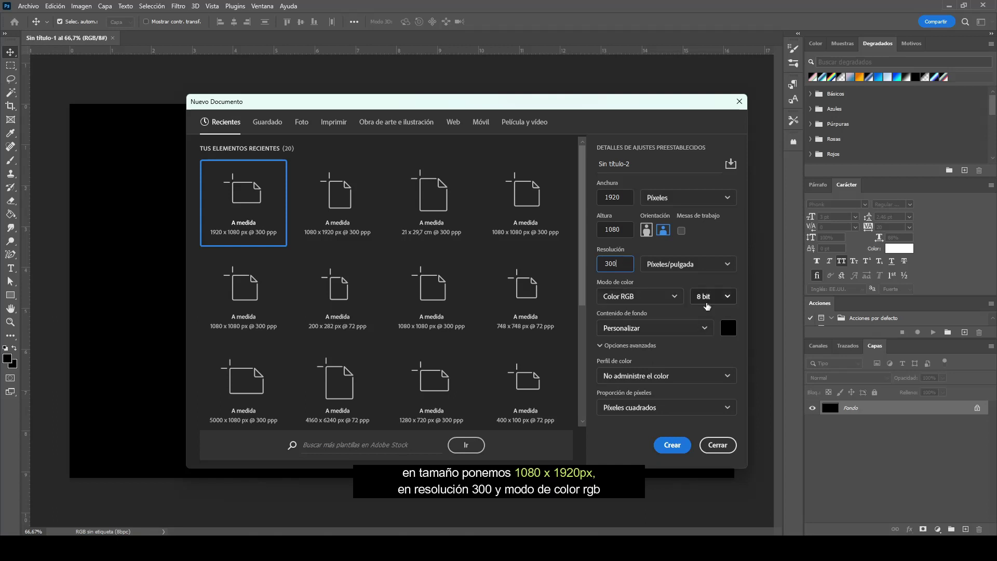
click(728, 328)
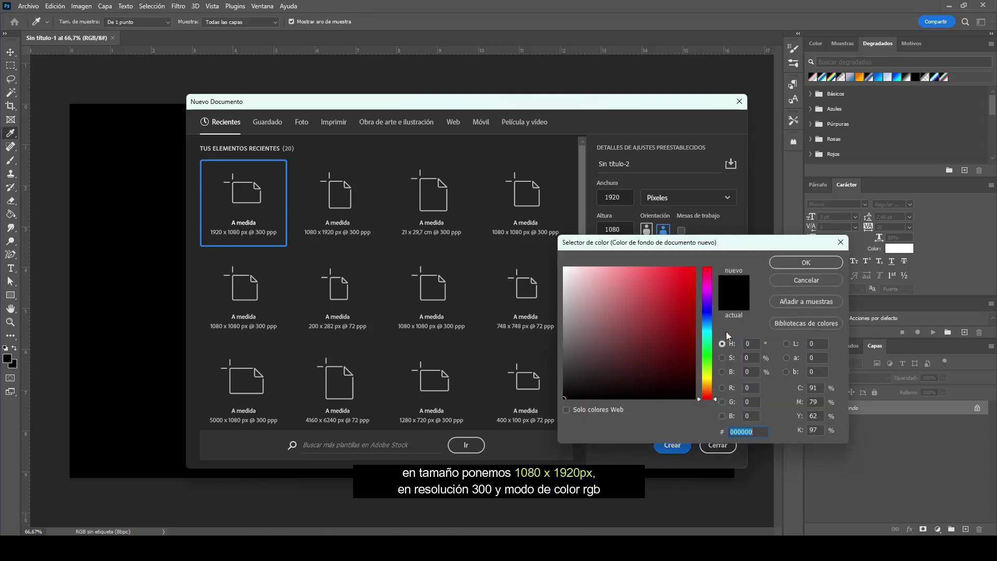
drag(612, 367, 554, 408)
click(791, 264)
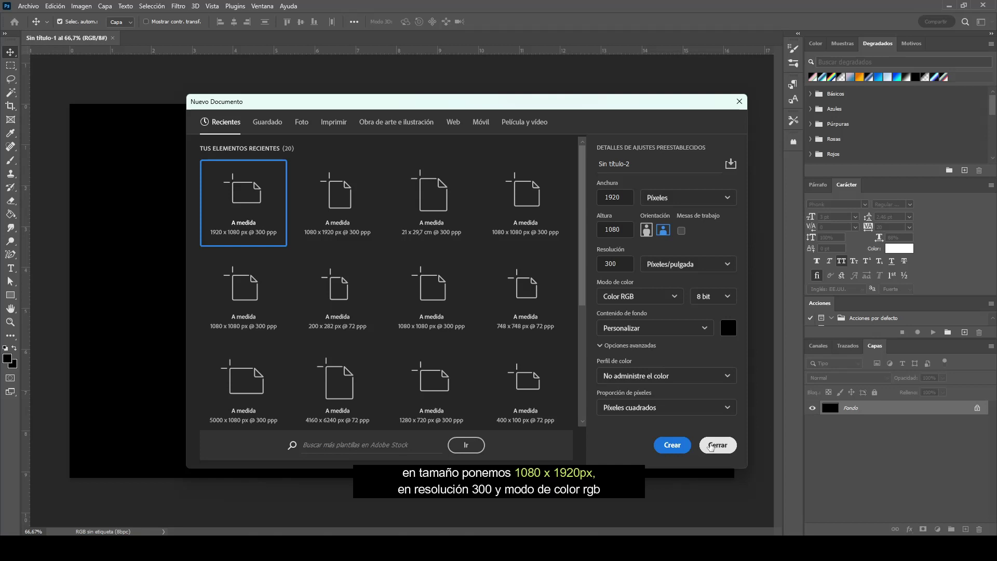
click(711, 446)
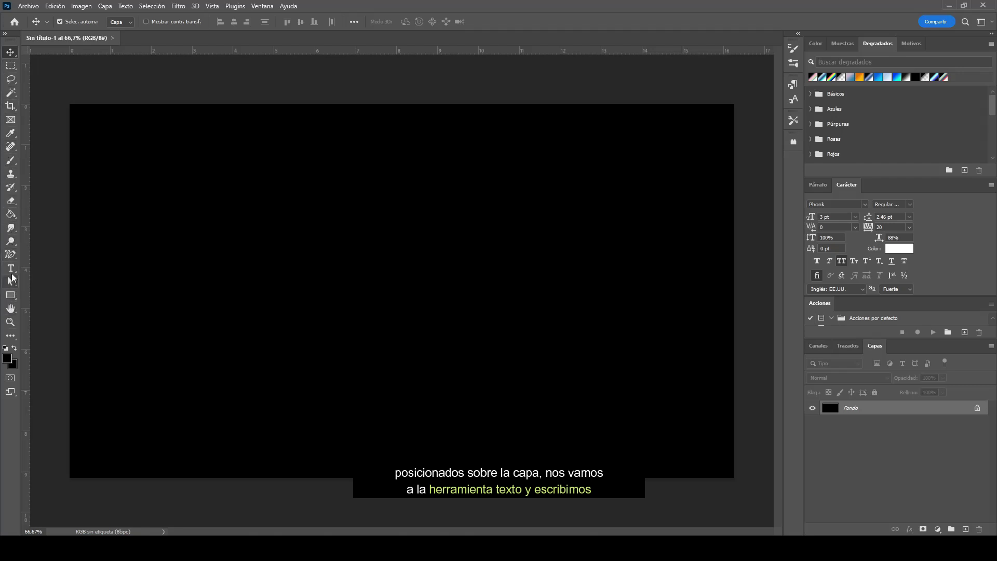
Step: Add a horizontal text layer reading 'TEXTO' left of centre on the canvas
click(12, 271)
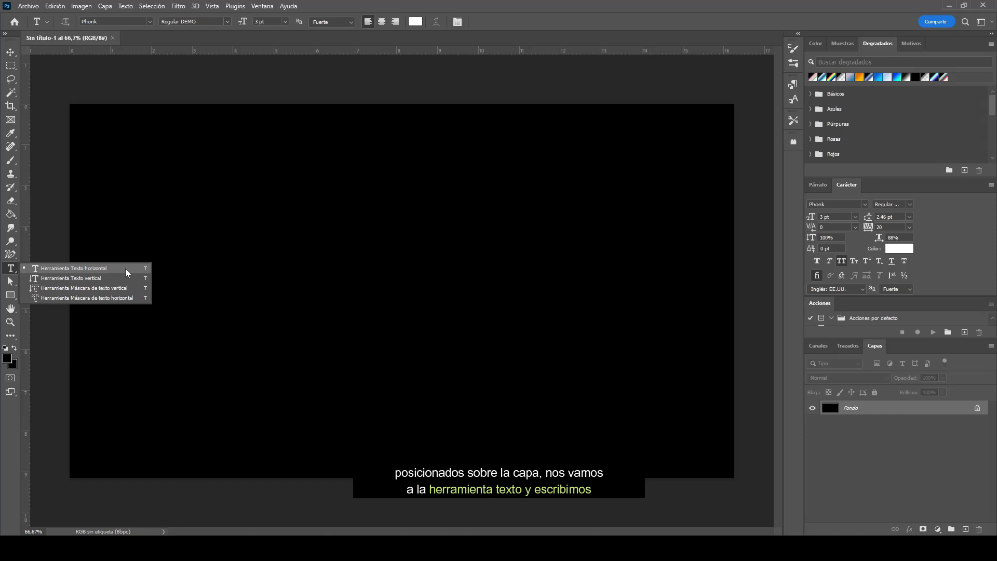
click(126, 272)
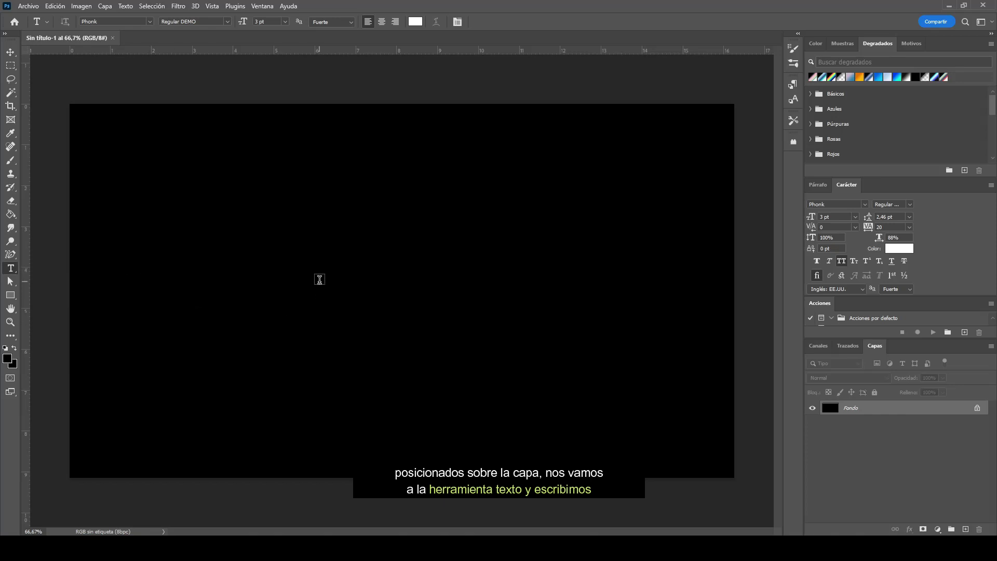
click(320, 279)
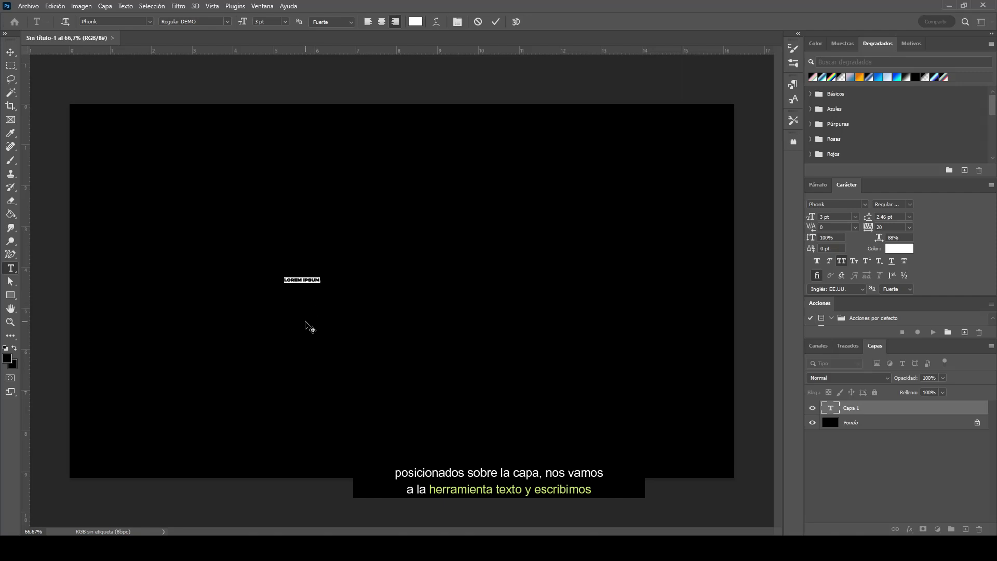
key(BackSpace)
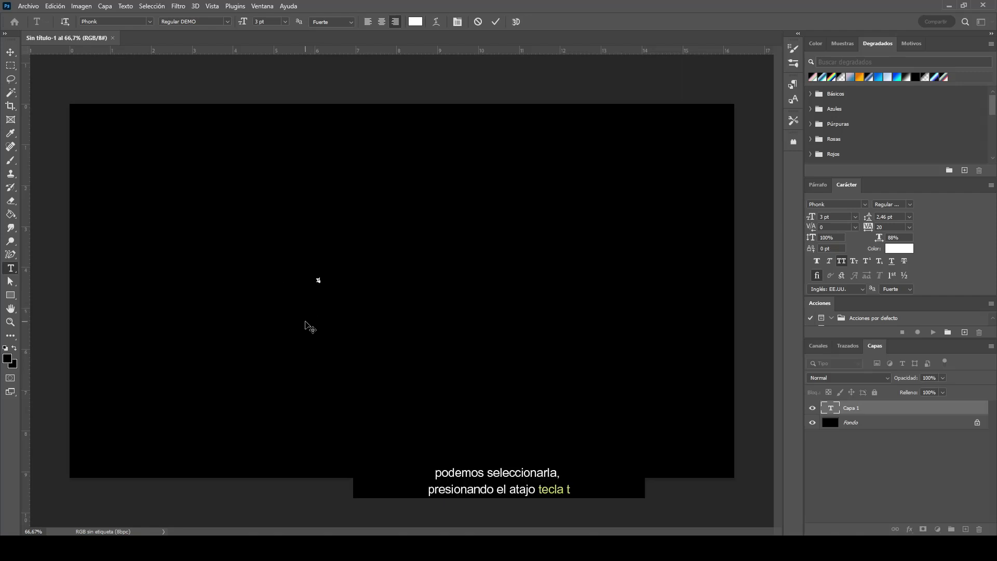
text(TEXTO)
click(306, 324)
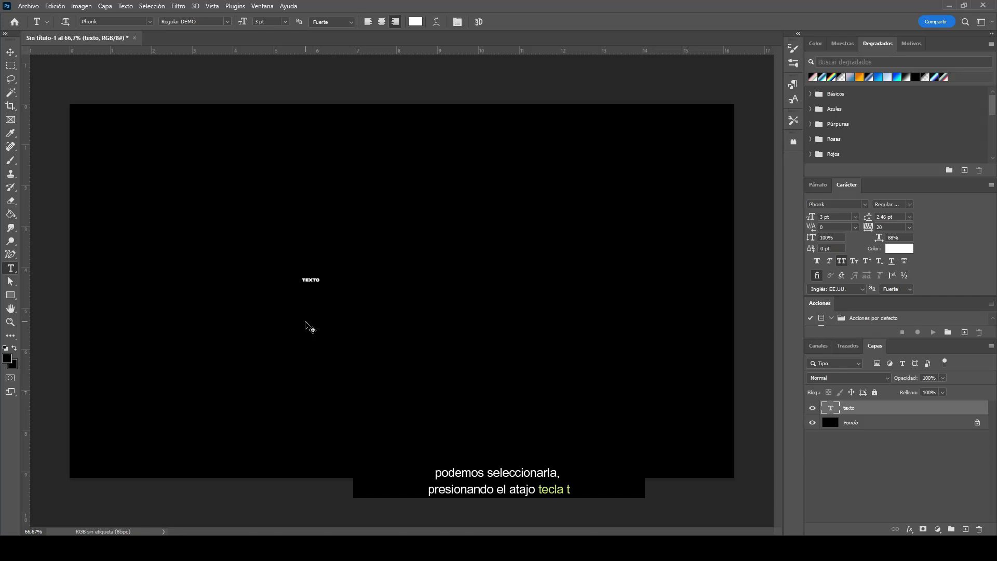
key(ctrl+t)
Step: Scale the TEXTO text up to span most of the canvas width and move it to the centre
mouse_move(320, 284)
mouse_down()
mouse_move(465, 403)
mouse_move(526, 413)
mouse_move(536, 400)
mouse_up()
click(308, 283)
mouse_move(309, 283)
mouse_down()
mouse_move(369, 311)
mouse_move(407, 302)
mouse_move(395, 296)
mouse_up()
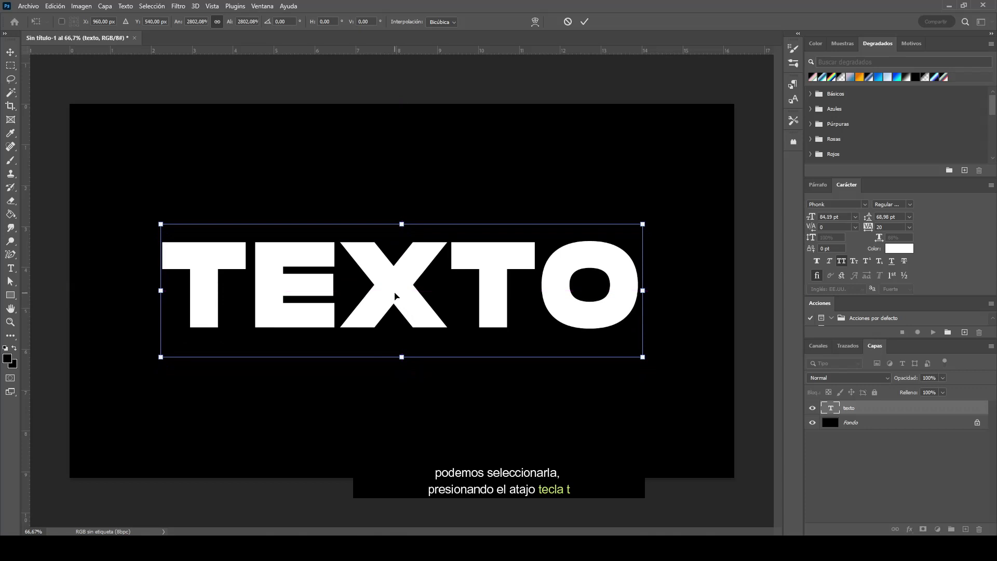
key(t)
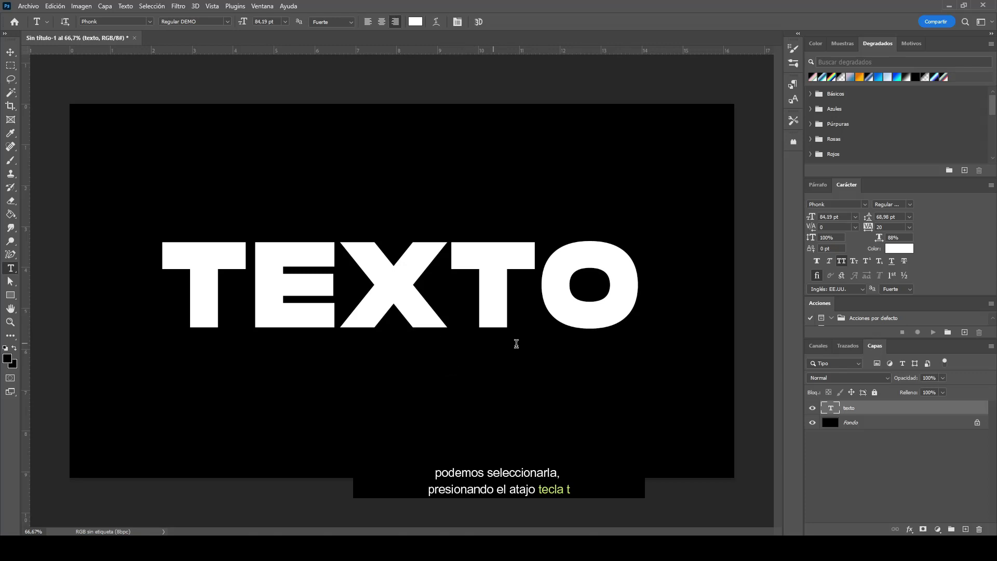
click(357, 290)
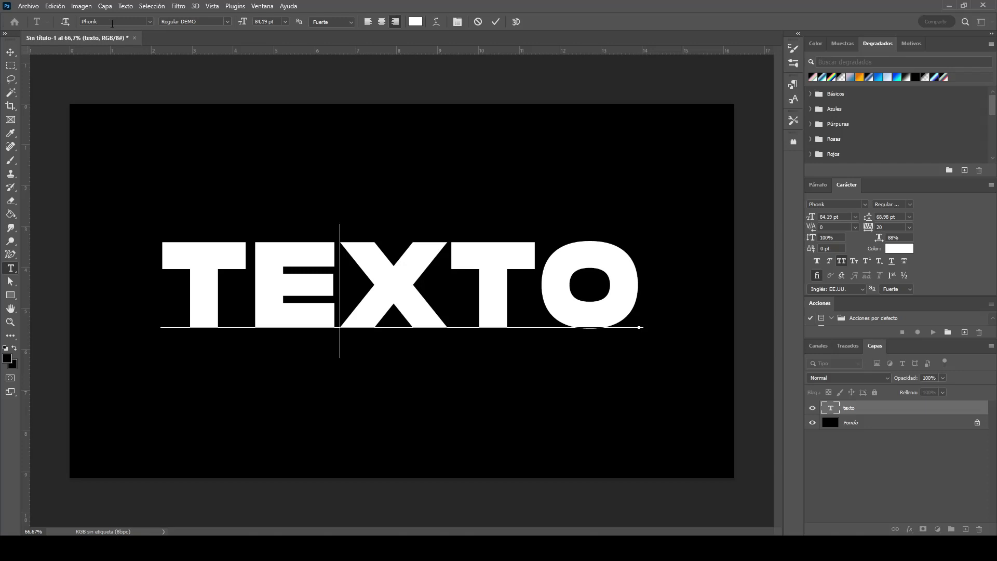
Step: Change the TEXTO font to Helvetica Neue Medium Extended in Regular style
click(150, 21)
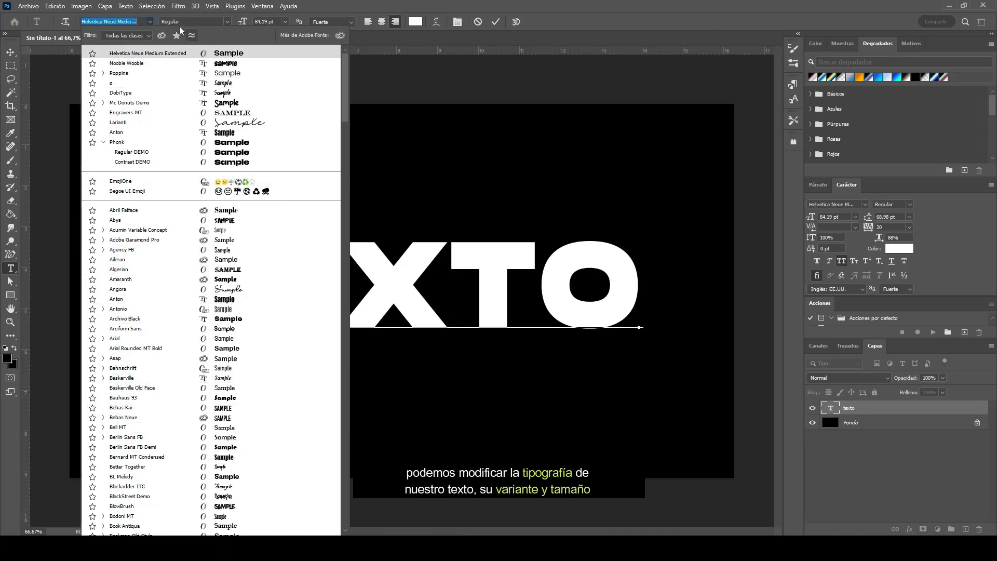
click(229, 21)
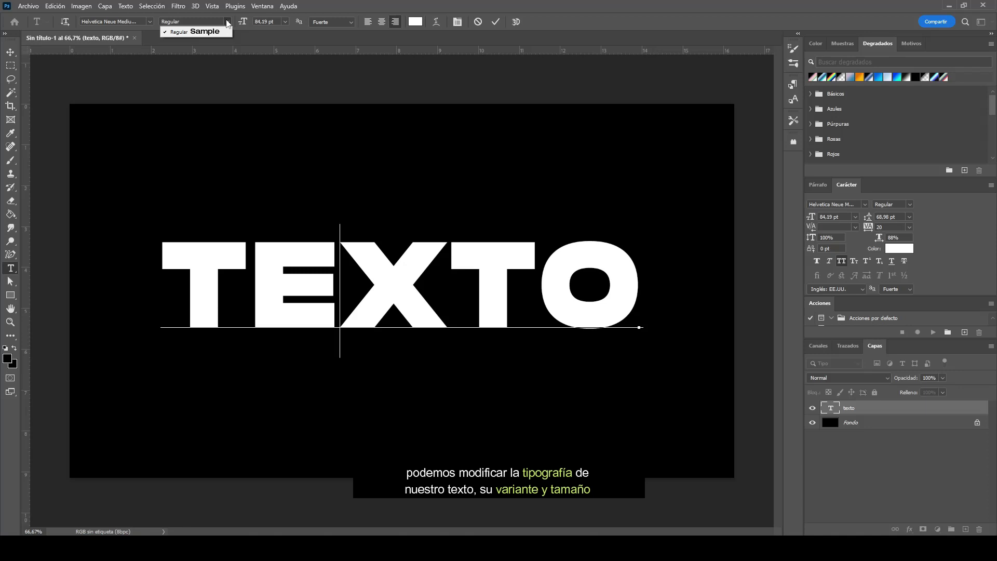
click(225, 21)
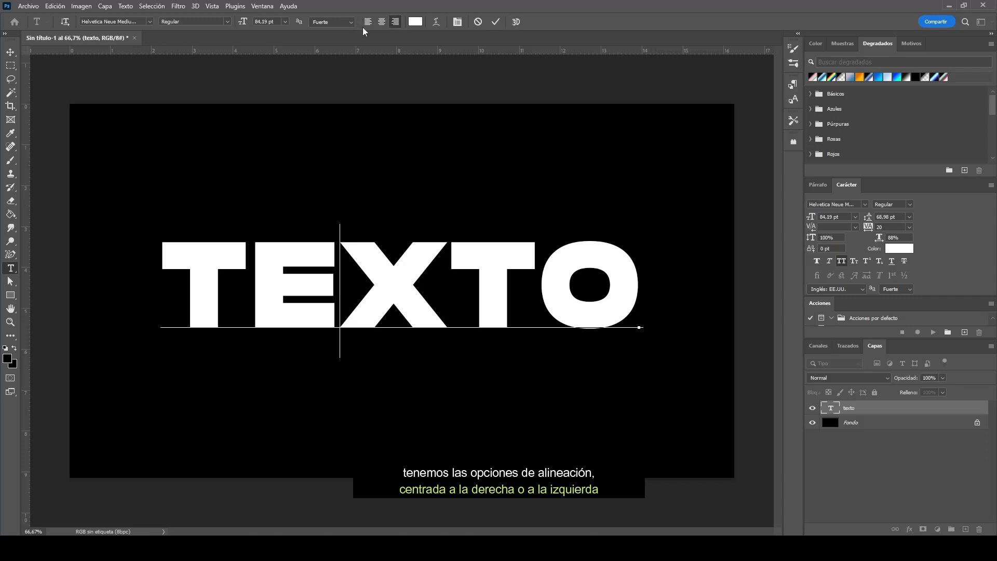
Step: Centre-align all of the TEXTO text and commit the edit
key(ctrl+a)
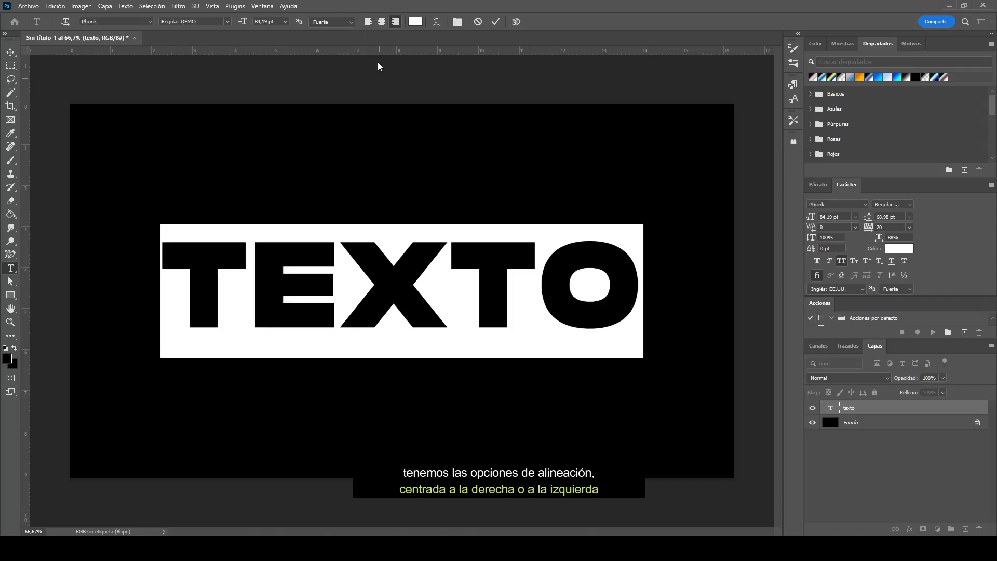
click(381, 23)
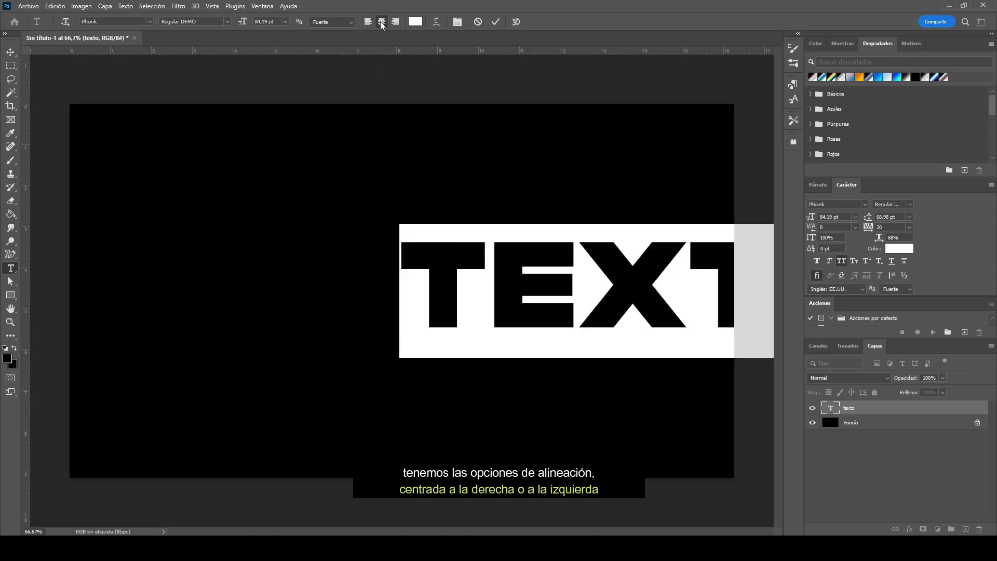
click(496, 23)
Step: Move TEXTO back to the exact centre of the canvas with a transform
click(10, 52)
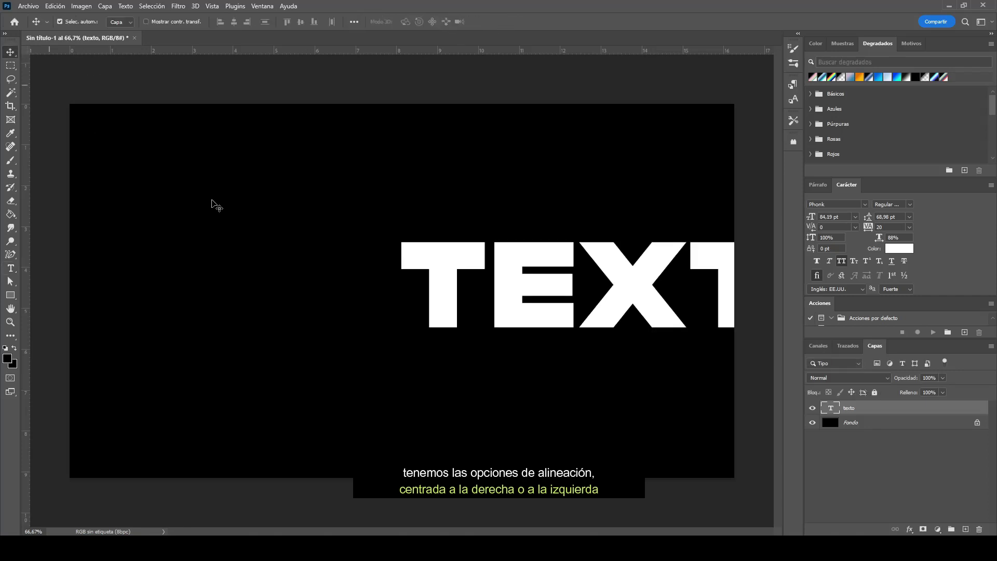
key(ctrl+t)
mouse_move(511, 280)
mouse_down()
mouse_move(342, 273)
mouse_move(285, 286)
mouse_up()
drag(263, 287, 270, 284)
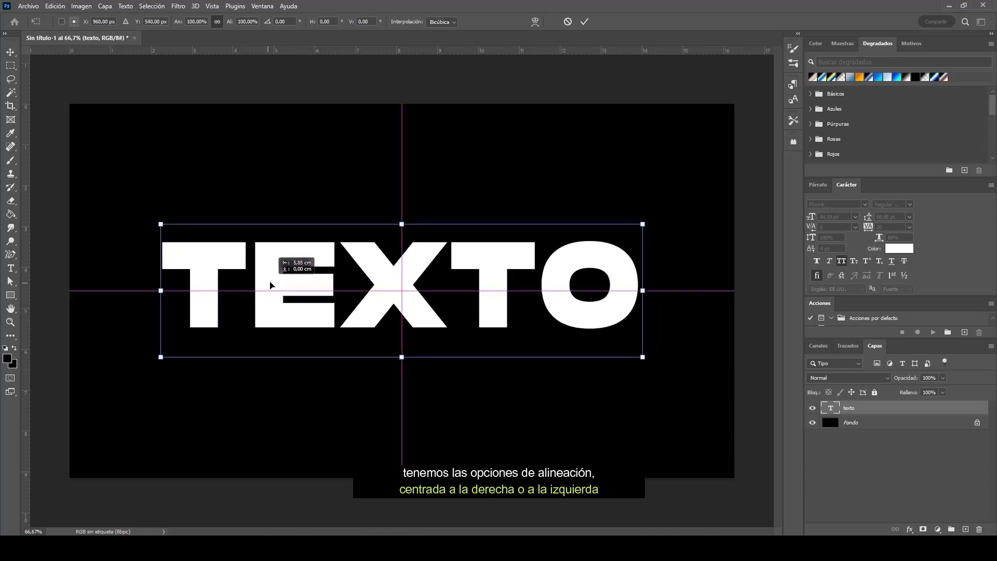
key(Return)
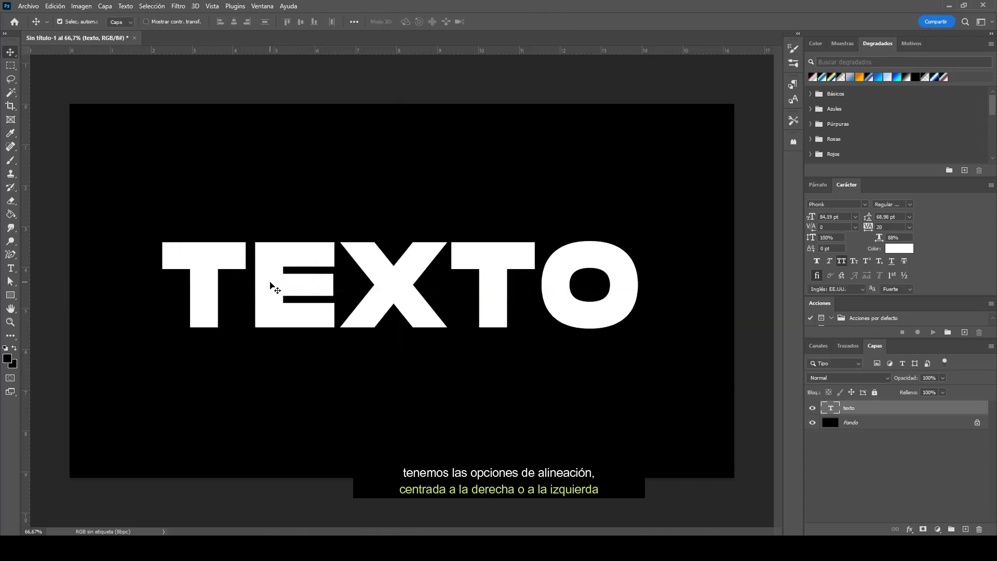
key(t)
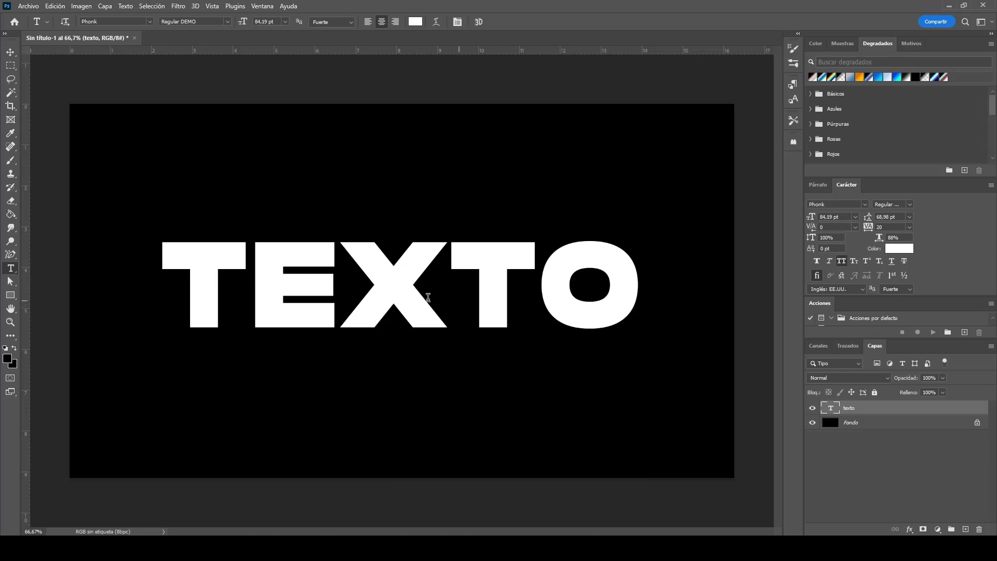
Step: Select the word TEXTO and change its colour from red to white in the Color Picker
drag(190, 279, 617, 312)
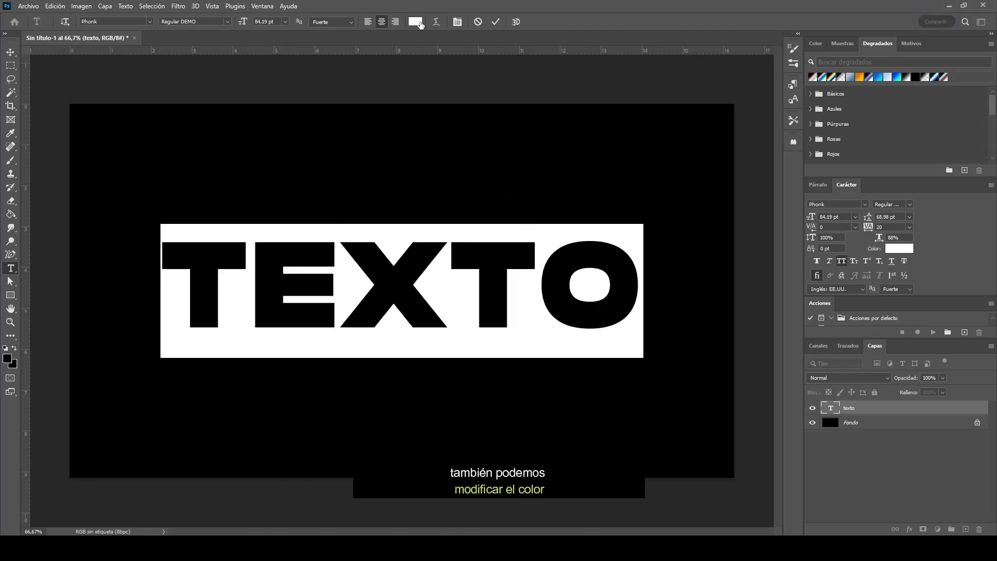
click(416, 22)
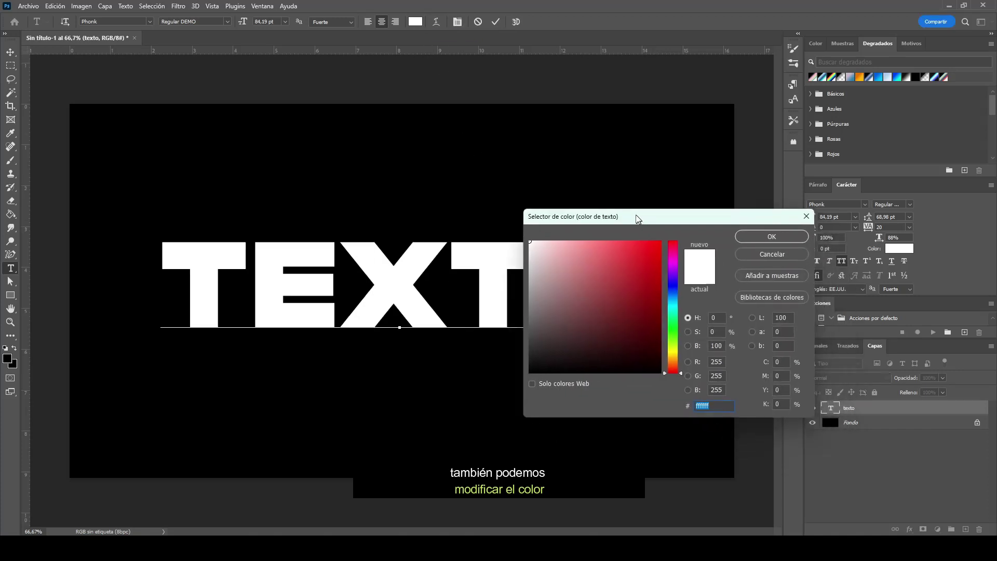
drag(672, 242, 591, 188)
drag(544, 250, 614, 213)
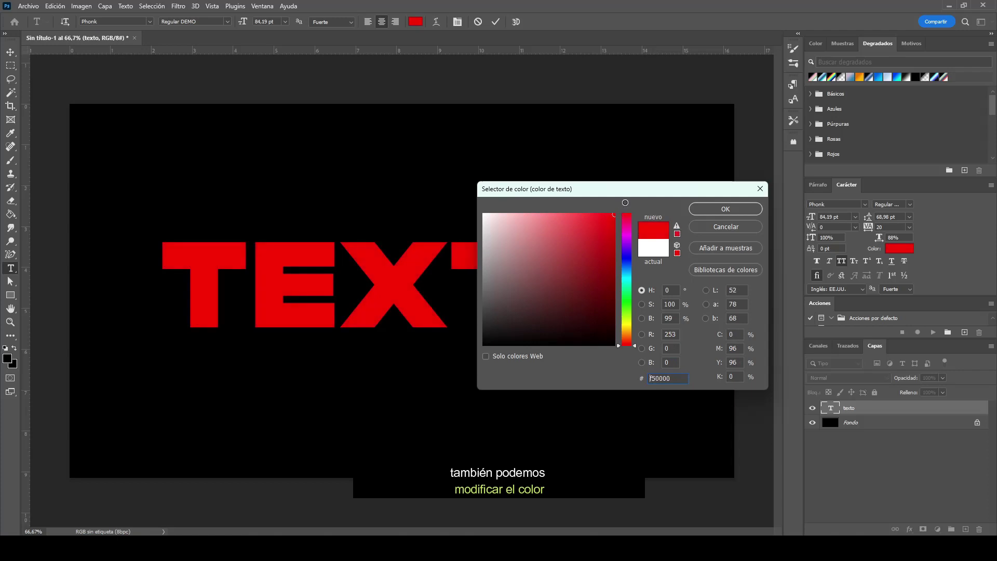
mouse_move(636, 344)
mouse_down()
mouse_move(630, 210)
mouse_move(634, 345)
mouse_move(456, 207)
mouse_up()
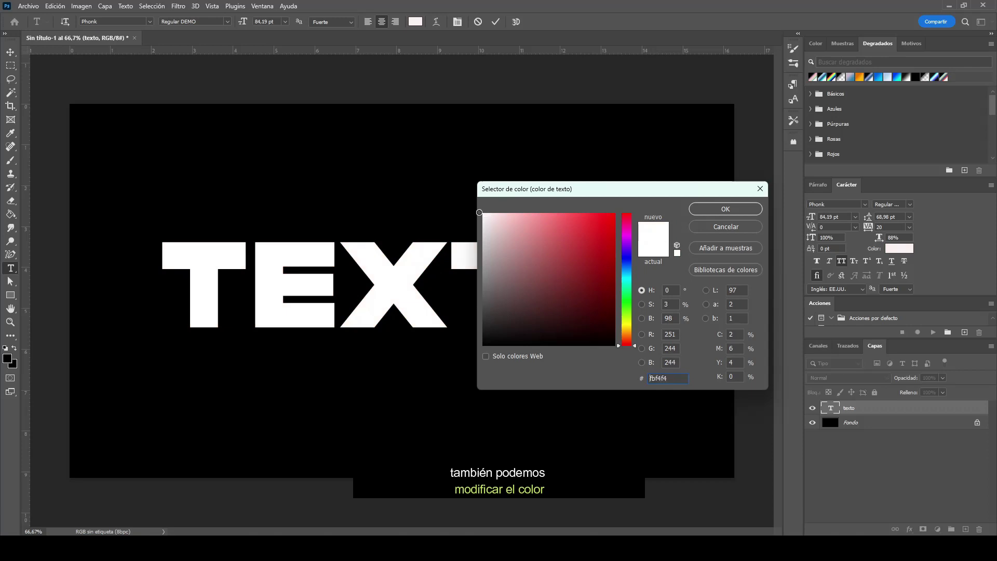
click(702, 208)
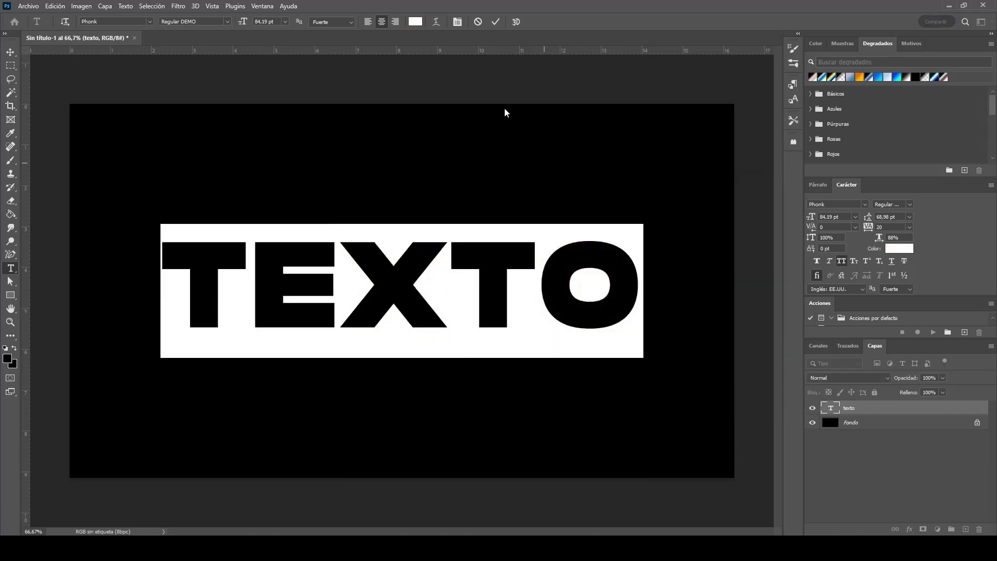
click(5, 54)
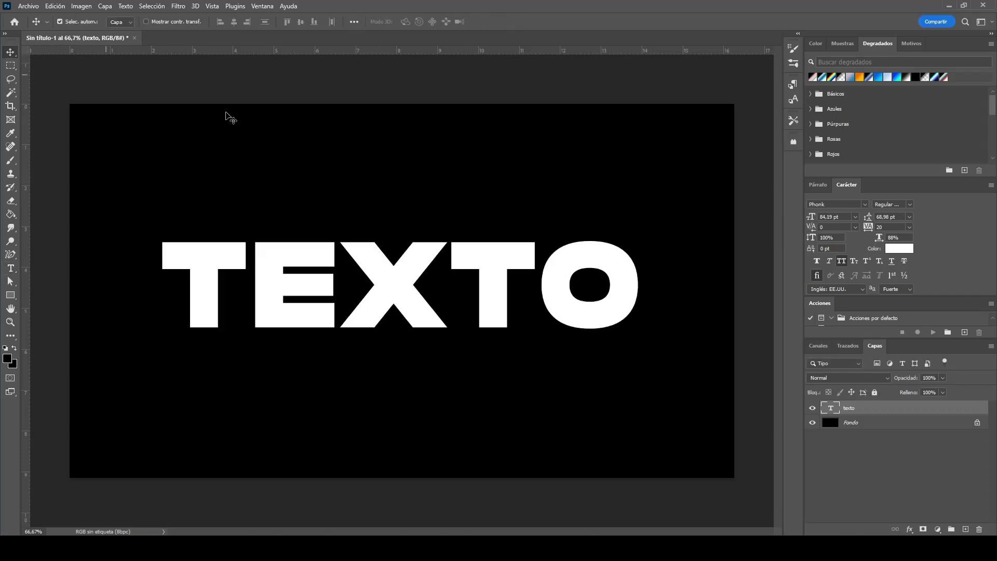
click(686, 165)
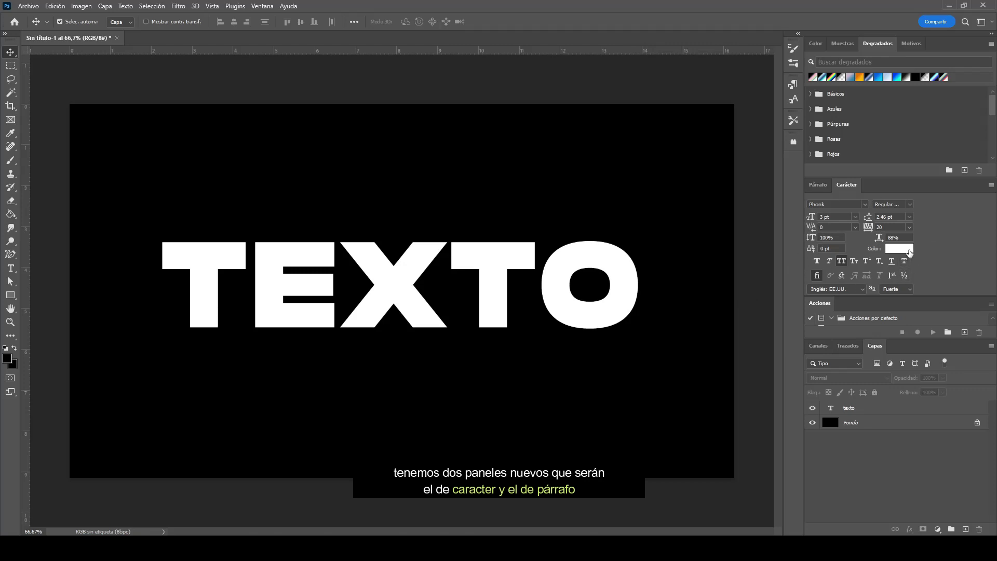
click(819, 186)
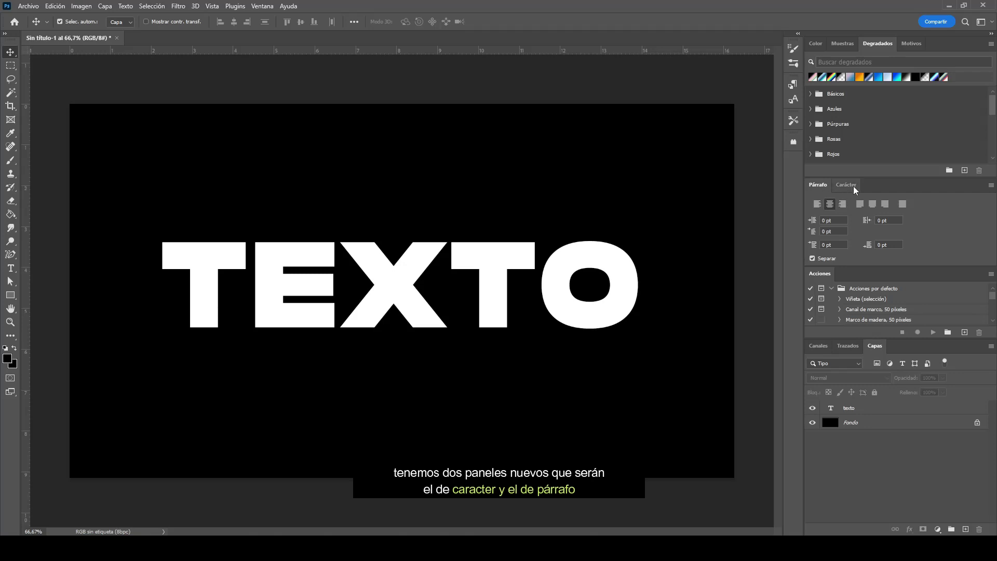
click(846, 185)
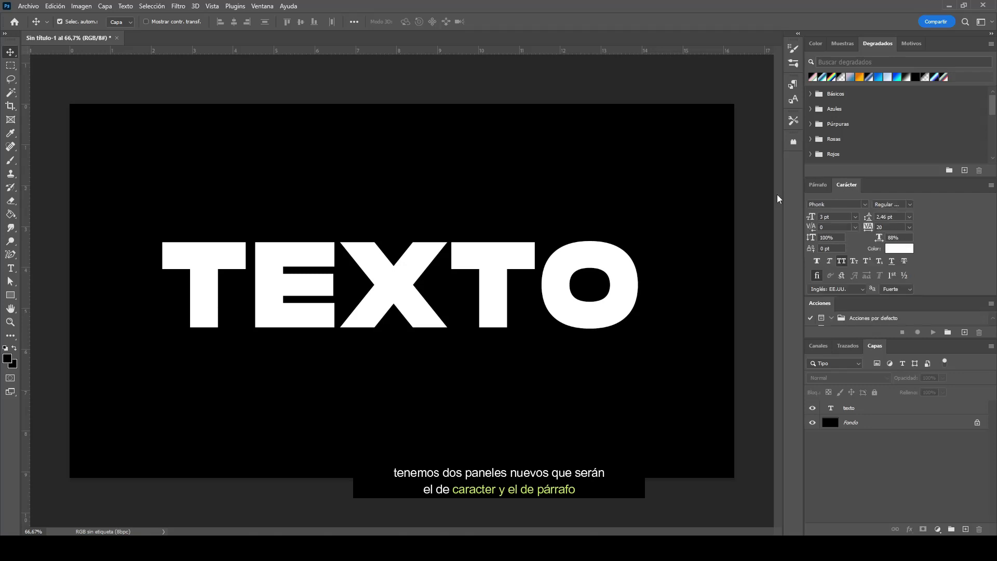
click(263, 6)
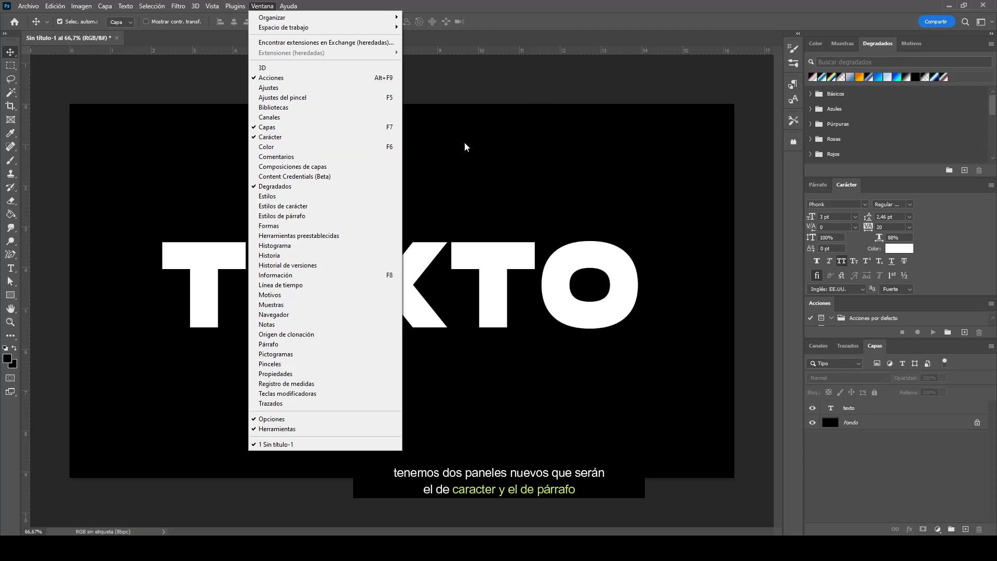
click(481, 147)
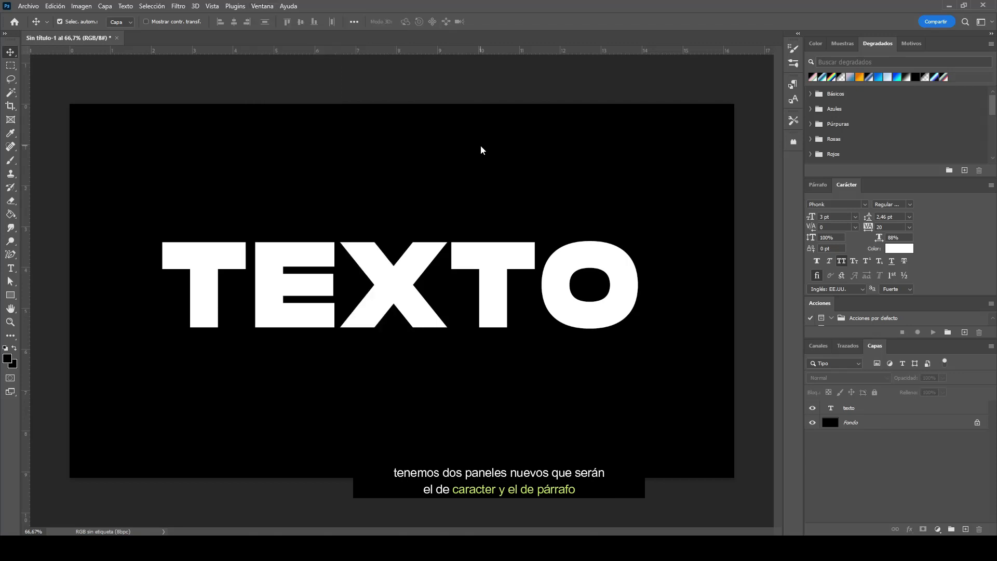
click(10, 271)
drag(161, 276, 605, 274)
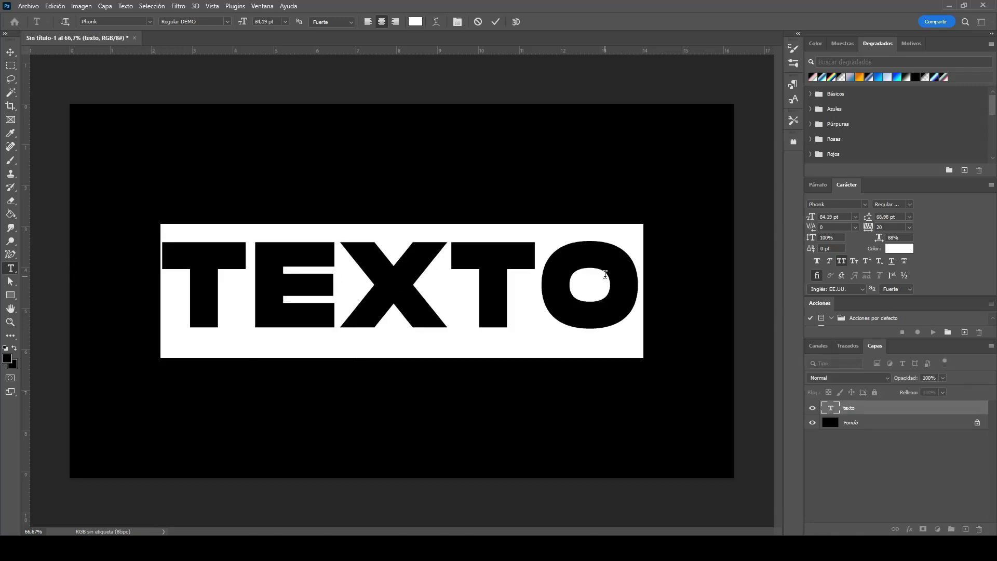
click(909, 217)
click(901, 308)
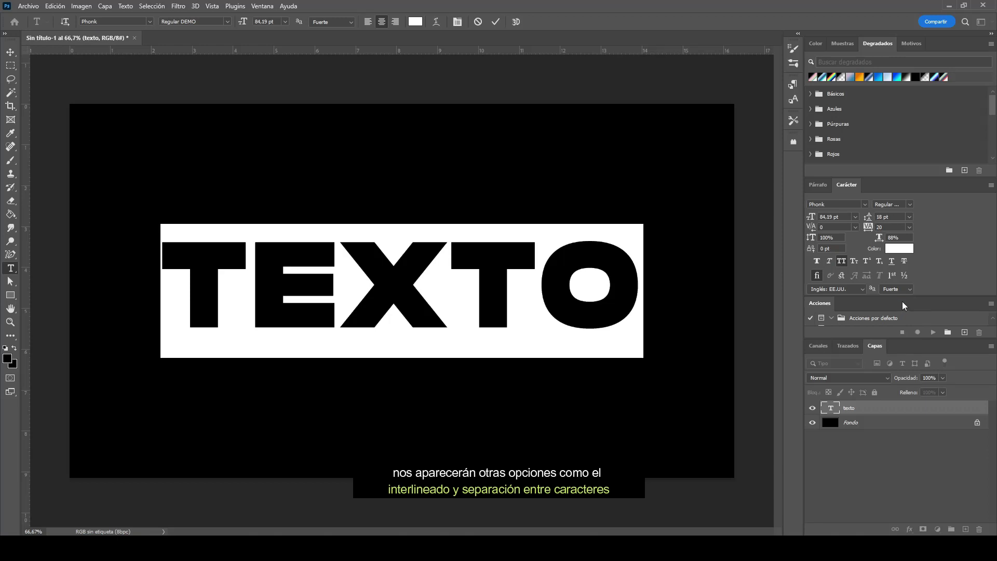
click(909, 227)
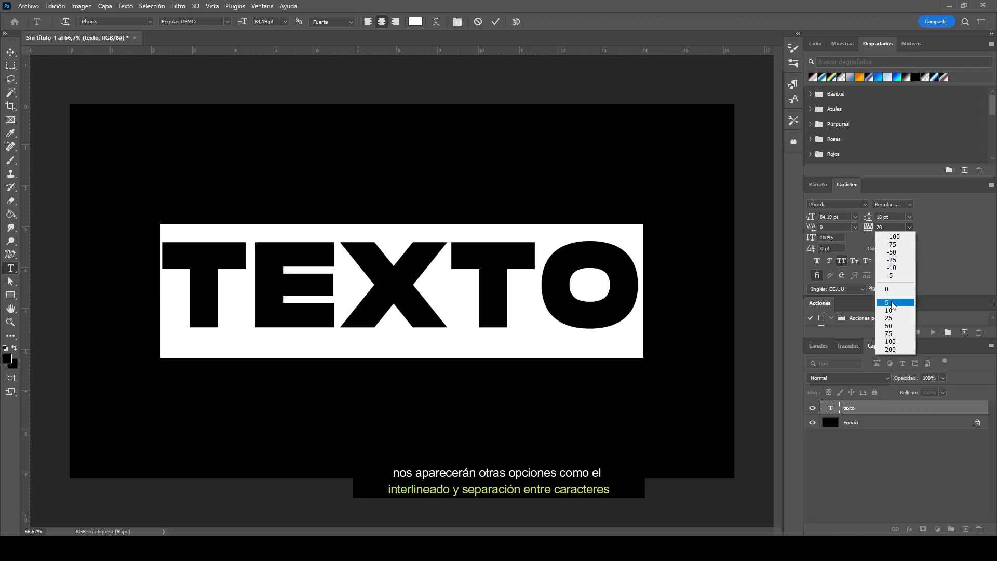
click(893, 326)
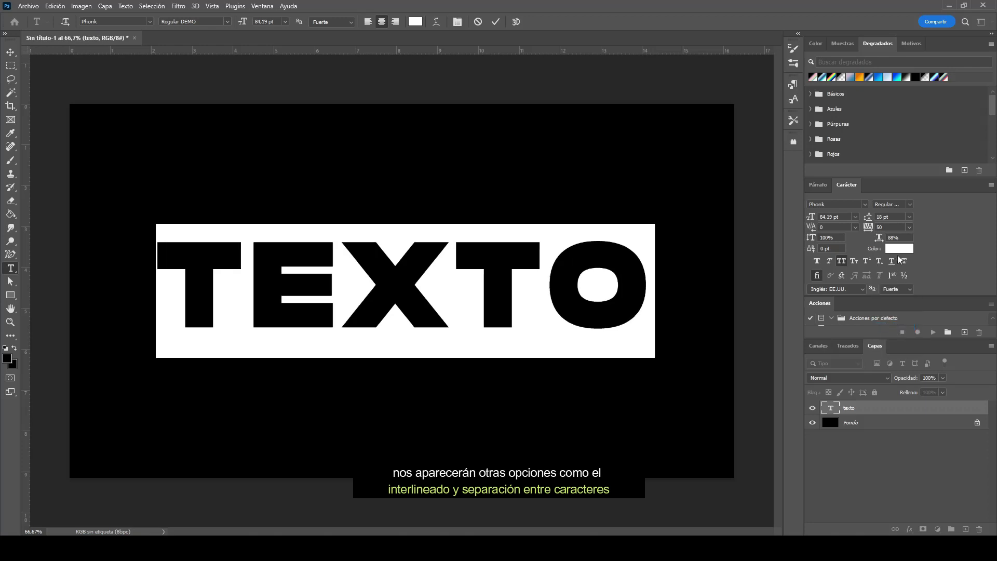
mouse_move(867, 231)
mouse_down()
mouse_move(855, 232)
mouse_move(862, 230)
mouse_up()
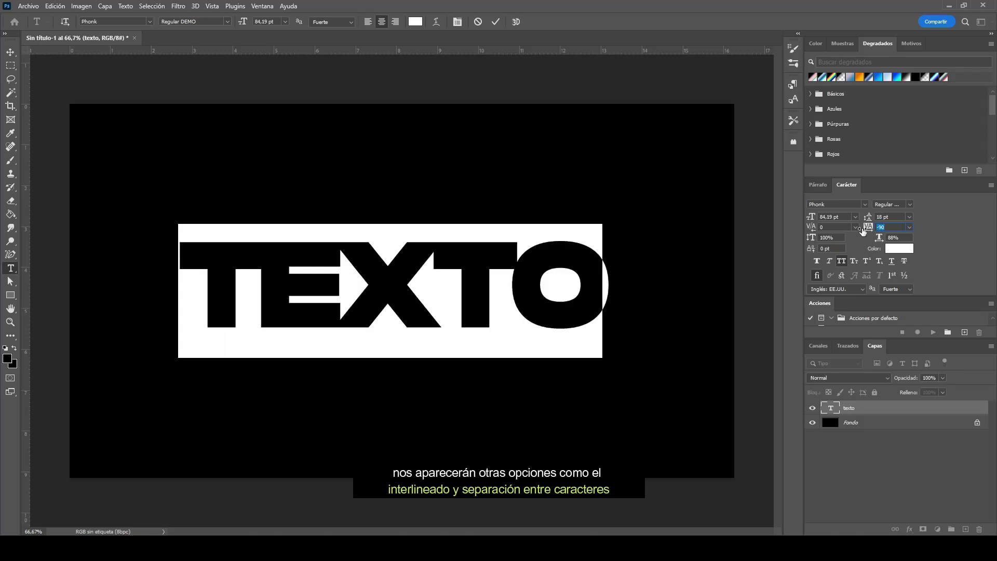
drag(863, 230, 876, 232)
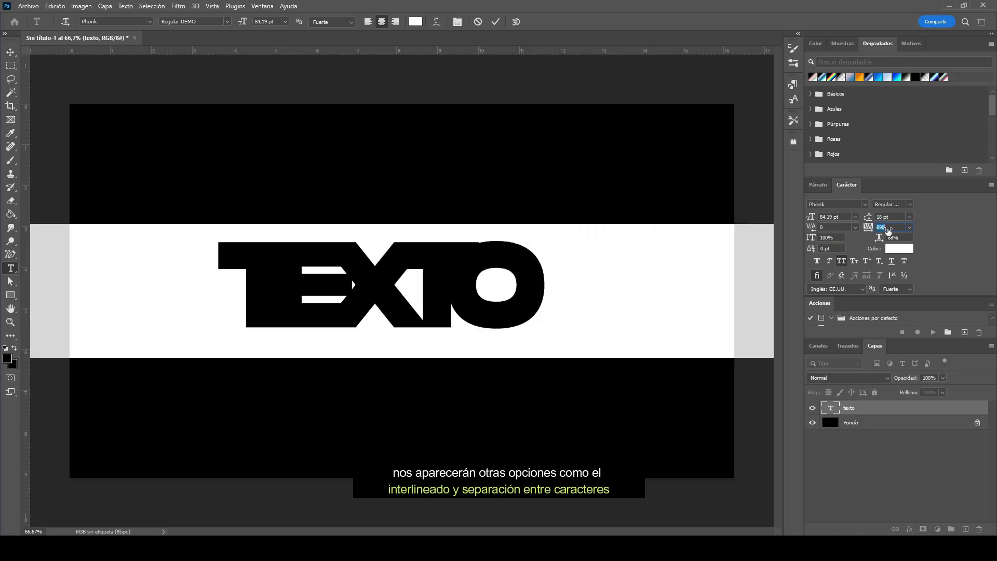
click(477, 22)
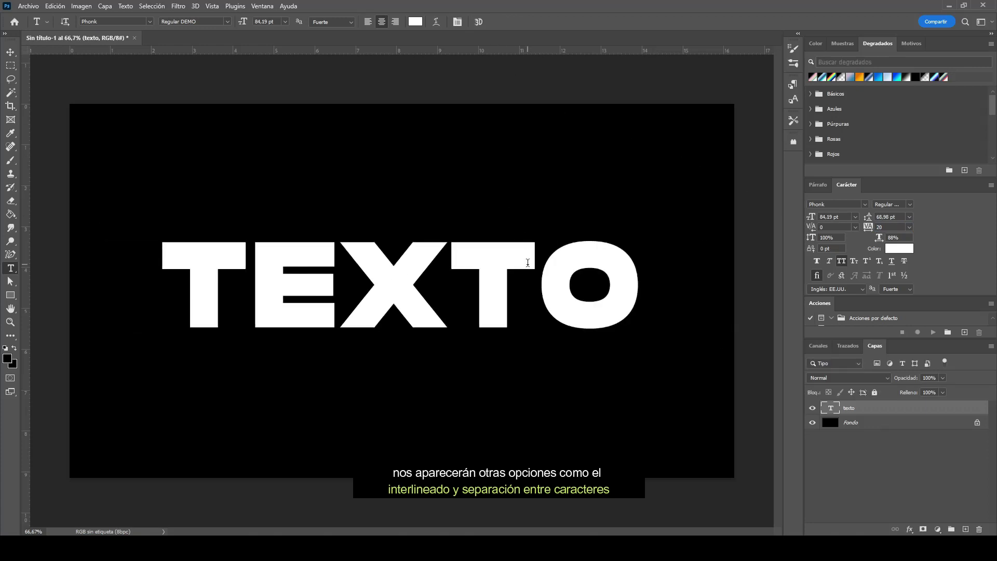
double_click(527, 263)
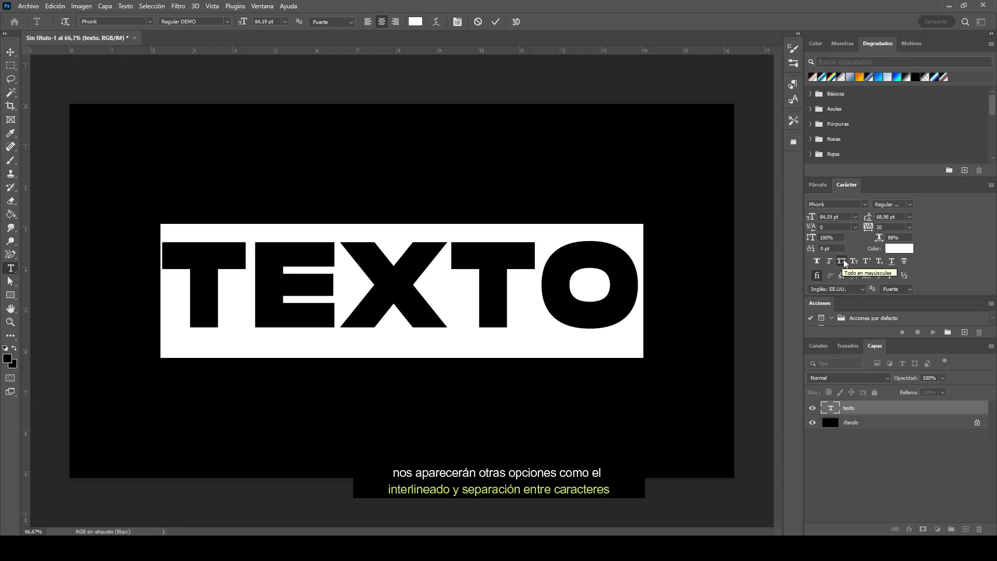
Step: Turn off All Caps so the heading reads lowercase 'texto', trying Small Caps along the way
click(842, 261)
click(842, 260)
click(842, 261)
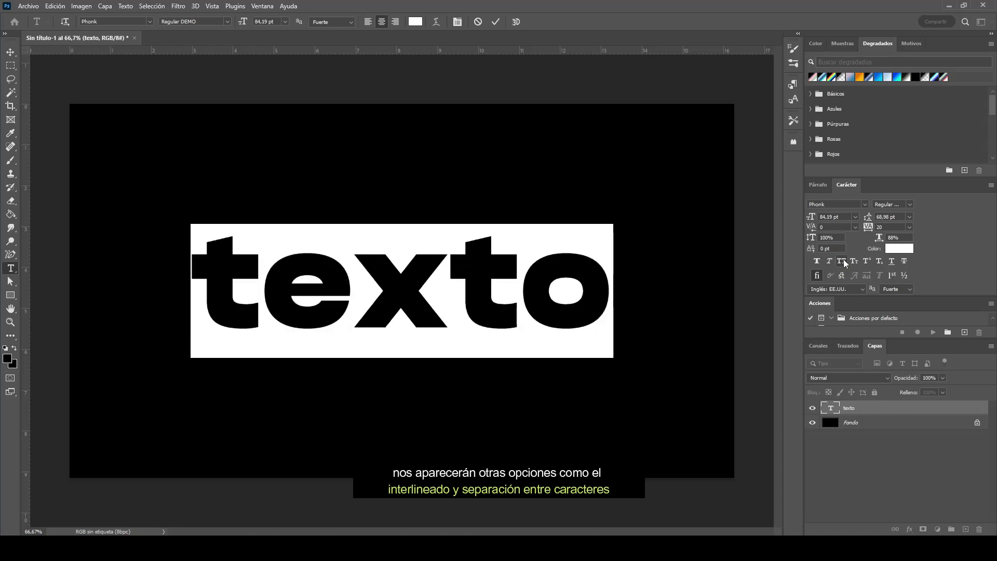
click(857, 260)
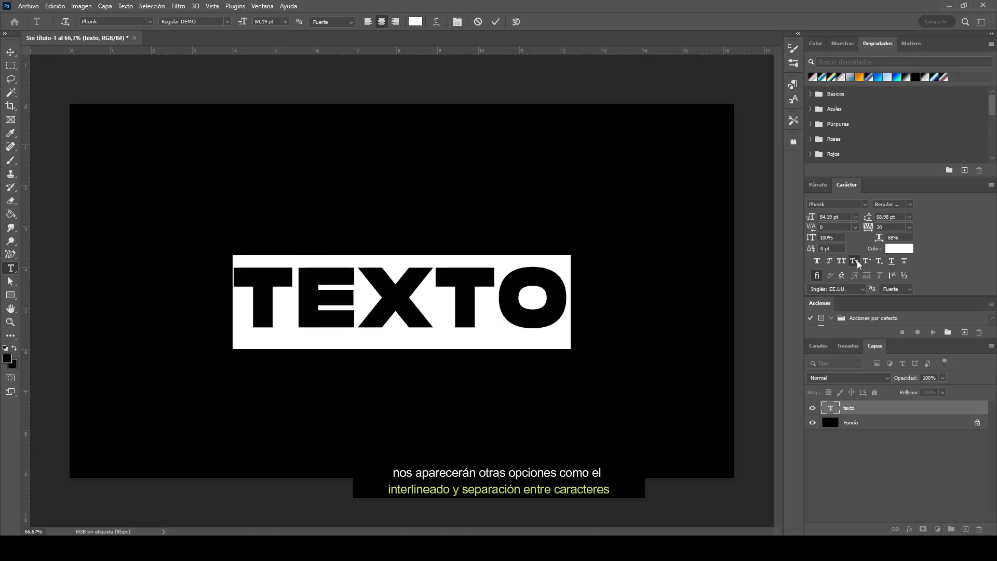
click(857, 260)
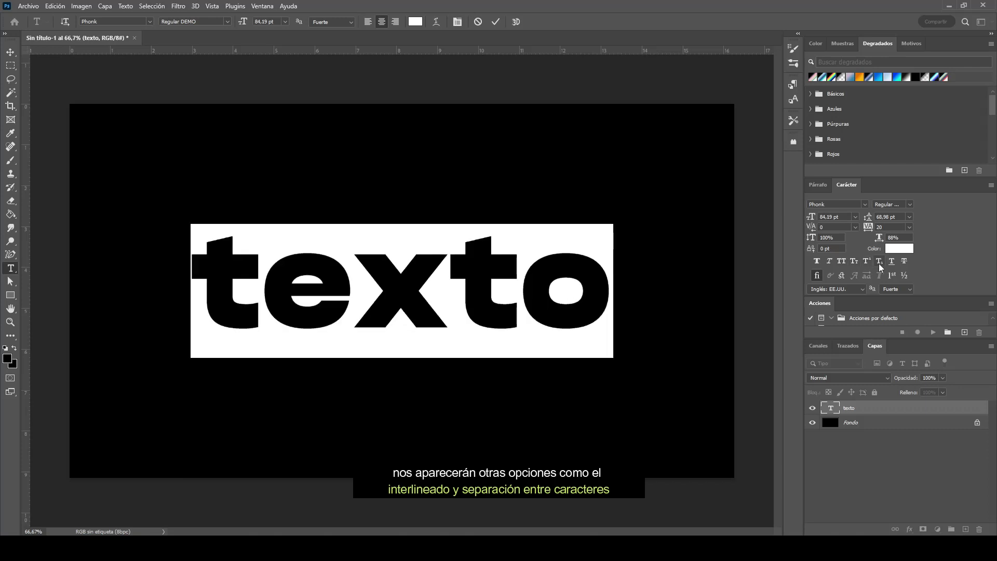
Step: Try underline and strikethrough on the heading, then remove both
click(895, 264)
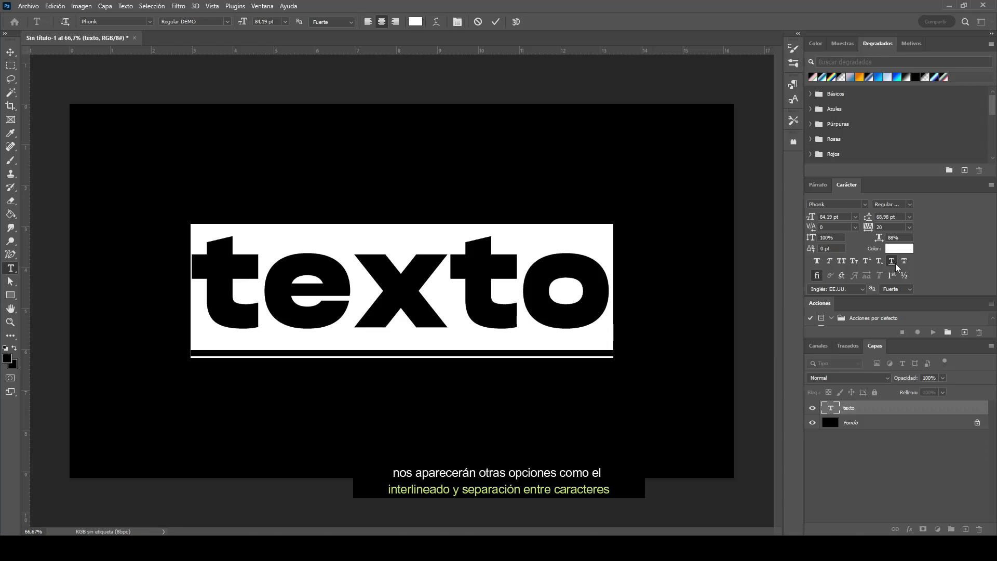
click(895, 263)
click(905, 262)
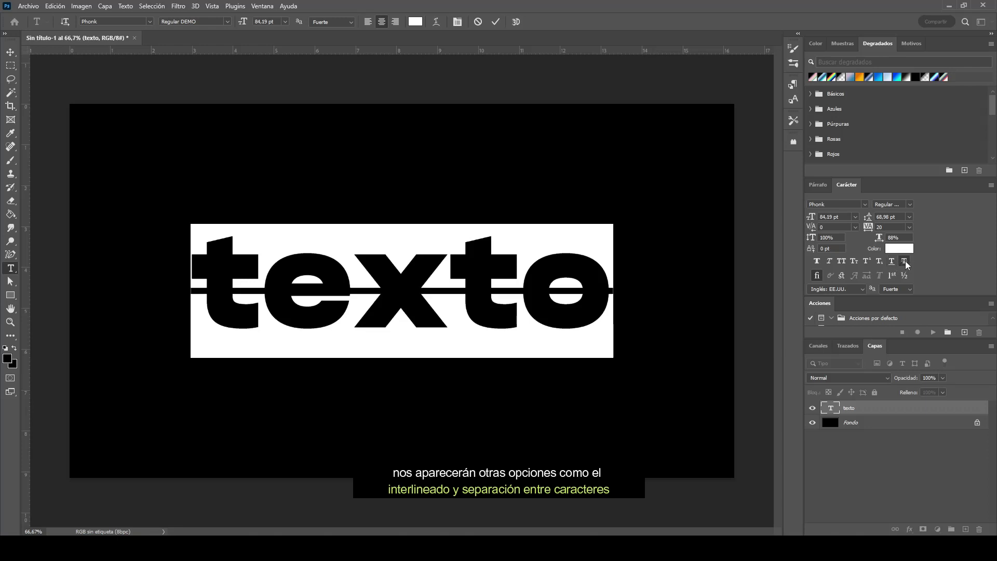
click(495, 22)
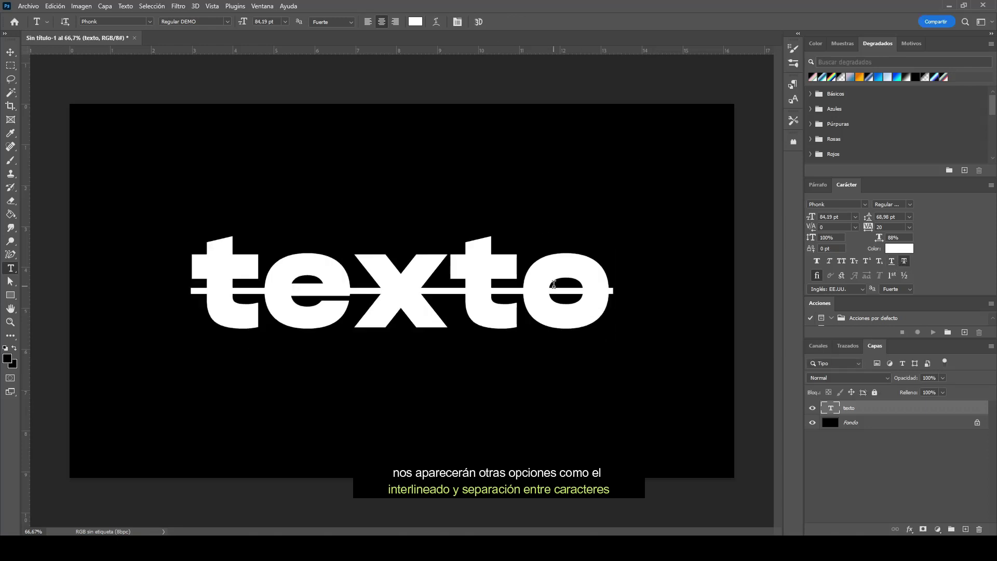
double_click(554, 284)
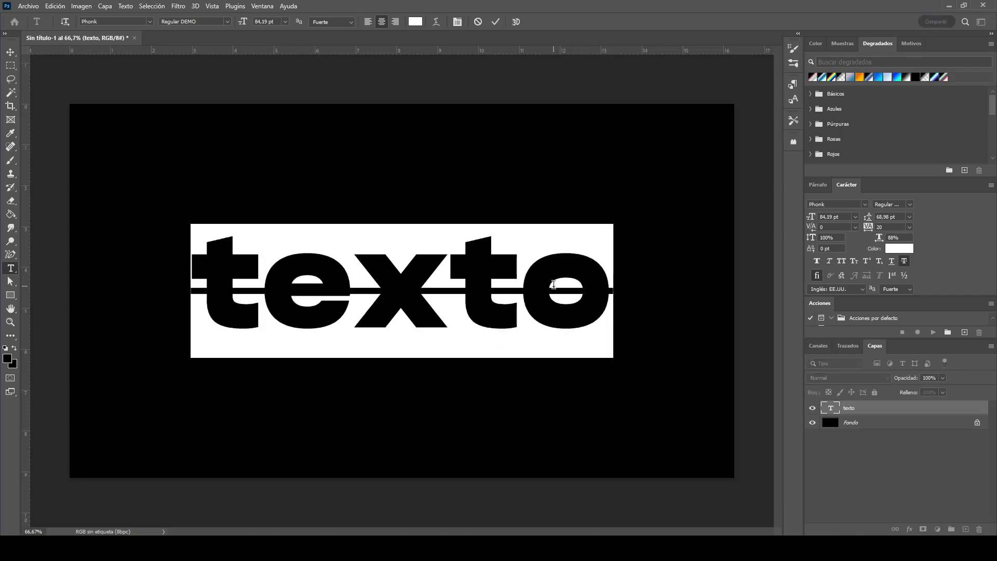
click(904, 262)
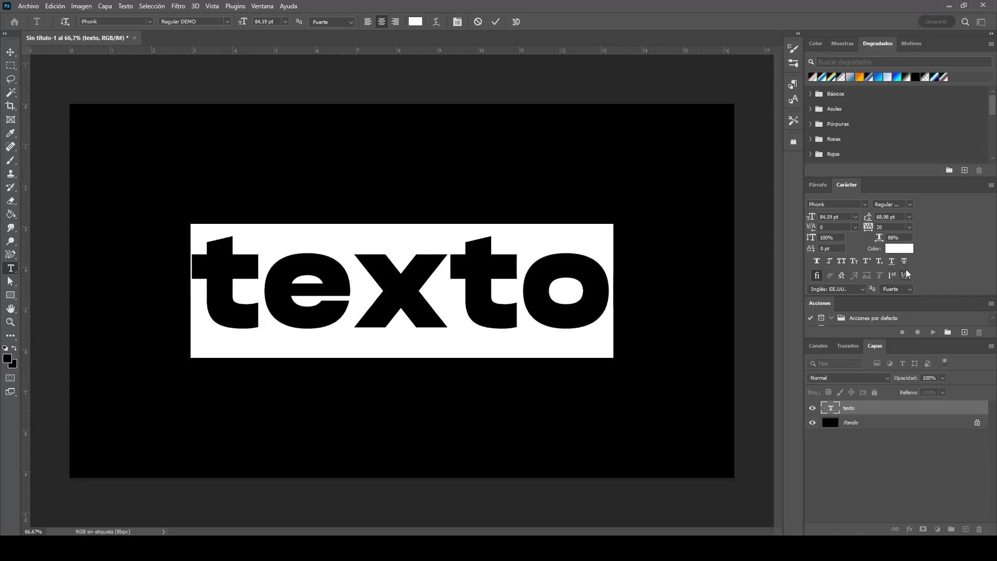
Step: Turn on ligatures for the lowercase 'texto' heading and commit the edit
click(495, 21)
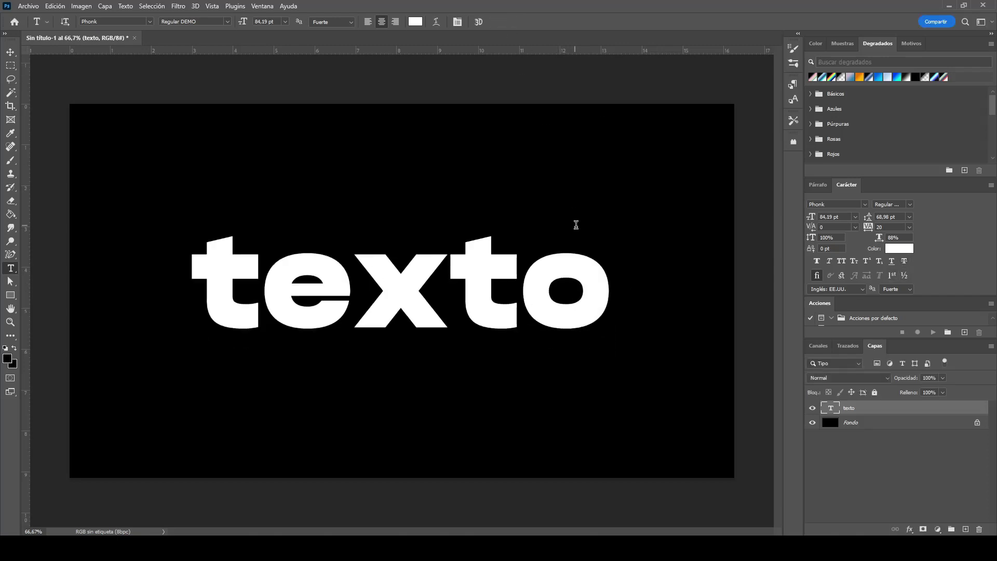
double_click(576, 225)
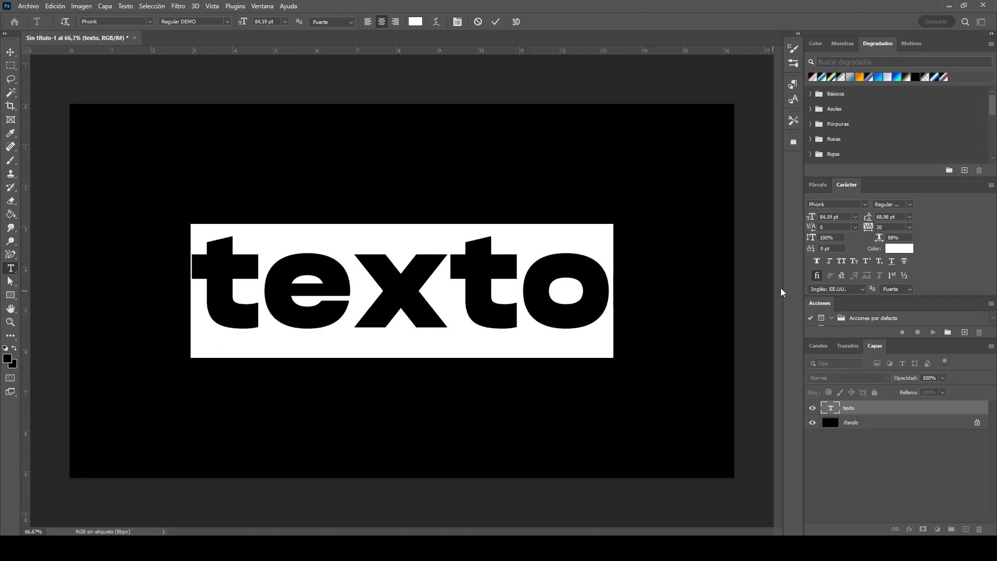
click(842, 275)
click(495, 22)
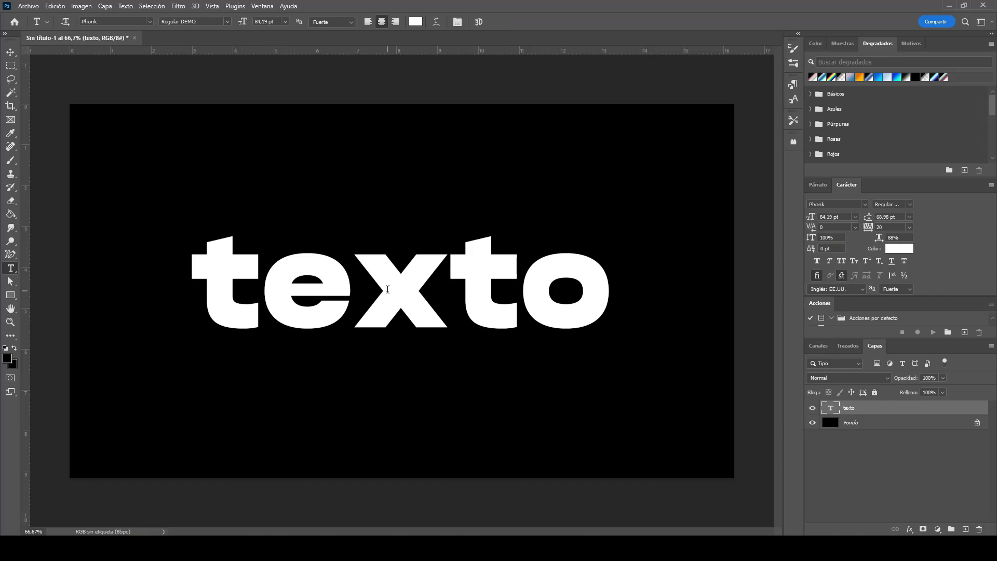
click(11, 52)
Step: Move the 'texto' heading up and drag out a paragraph text box beneath it
drag(293, 297, 270, 202)
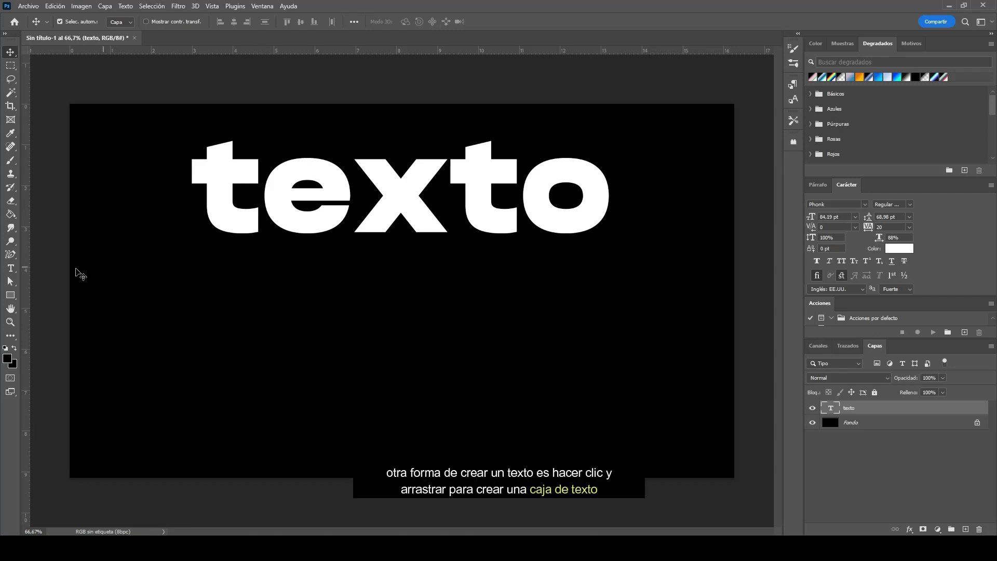
click(11, 268)
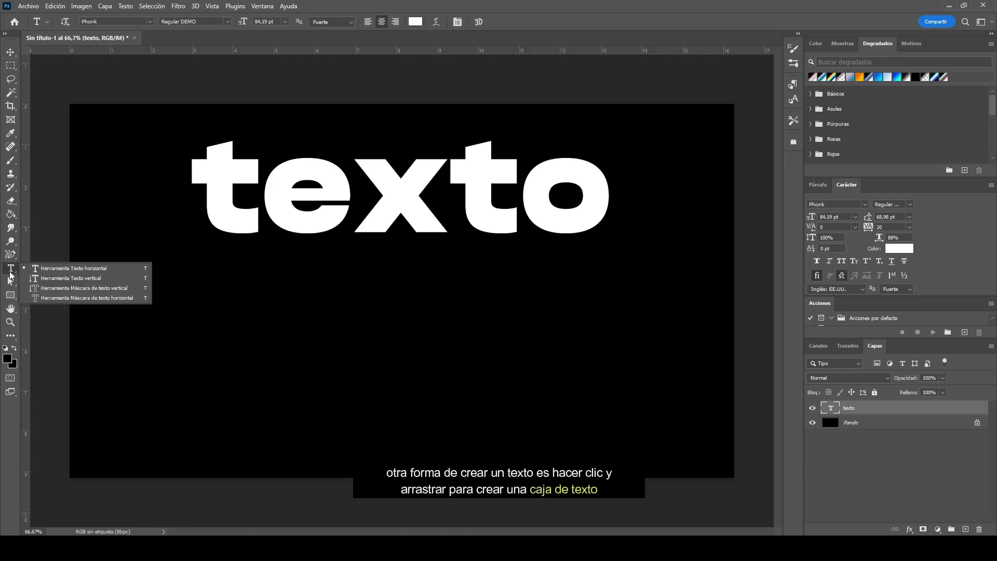
click(125, 269)
mouse_move(212, 274)
mouse_down()
mouse_move(218, 288)
mouse_move(601, 410)
mouse_move(589, 411)
mouse_up()
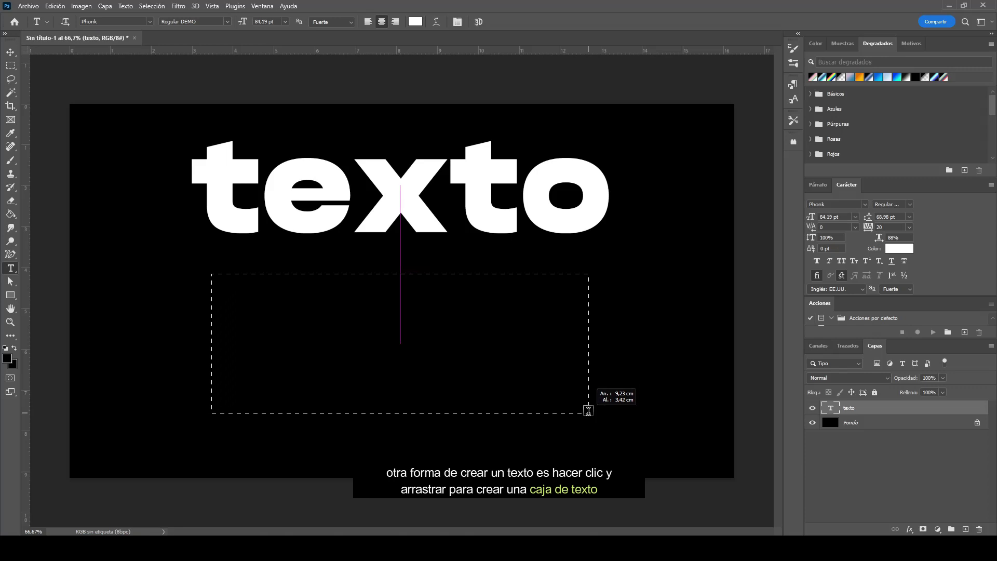
drag(589, 410, 588, 412)
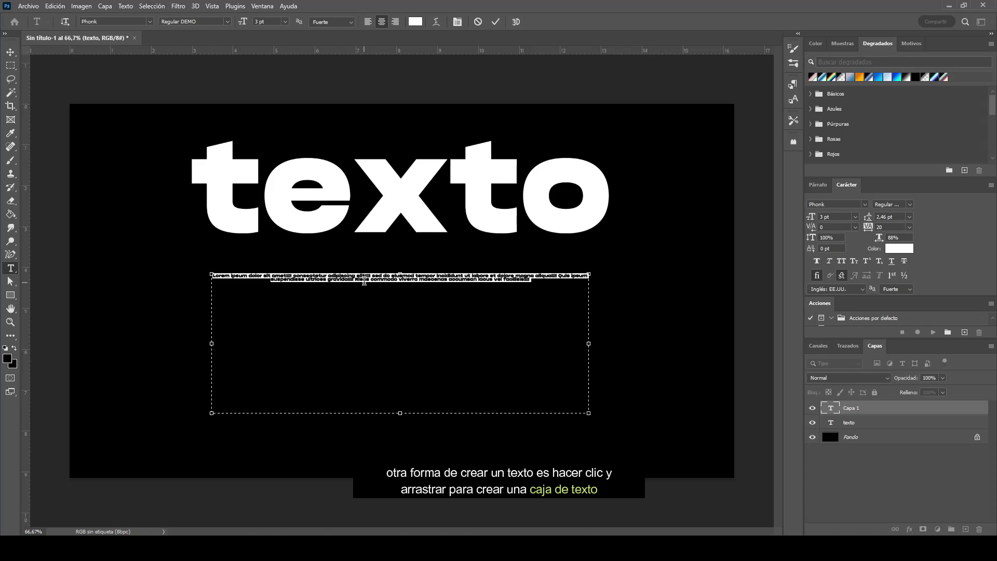
Step: Fill the box with Lorem Ipsum set in Helvetica Neue, 9 pt size with 10 pt leading
click(125, 7)
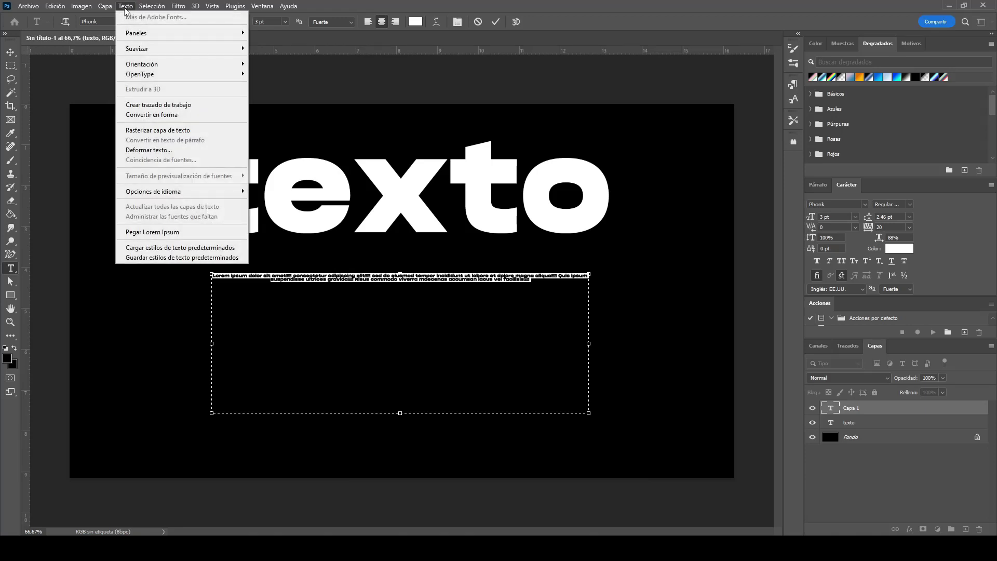
click(189, 232)
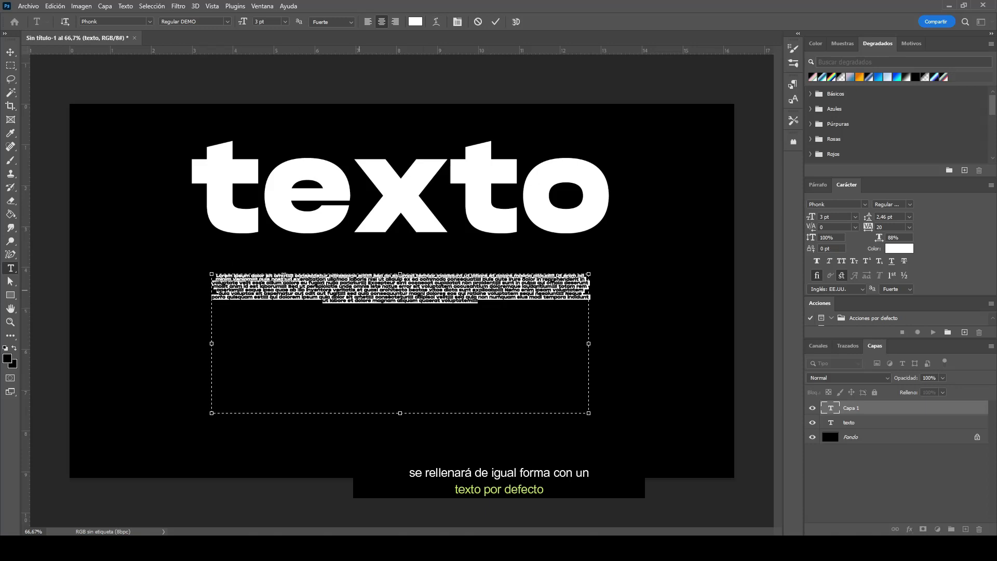
drag(484, 307, 210, 268)
click(285, 22)
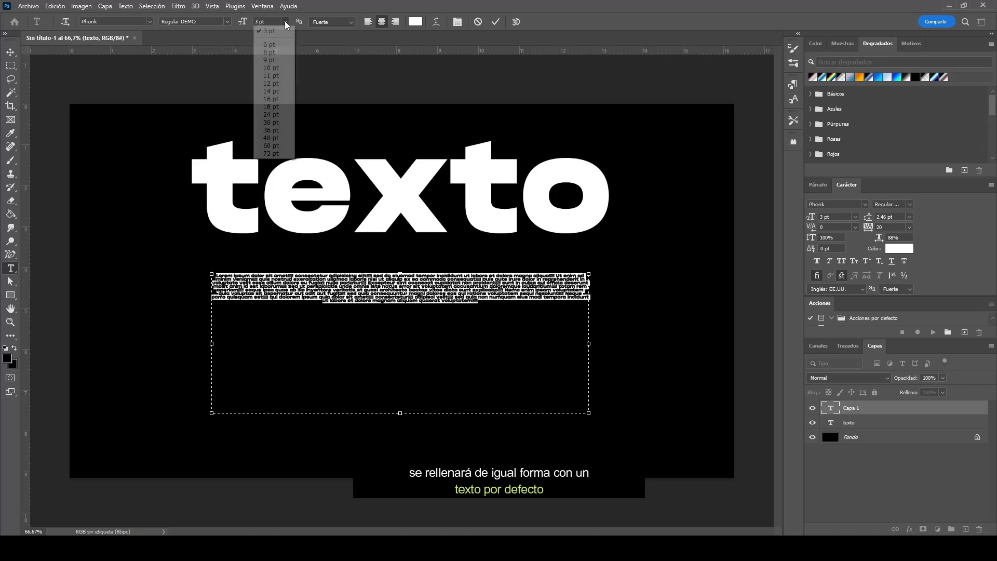
click(274, 60)
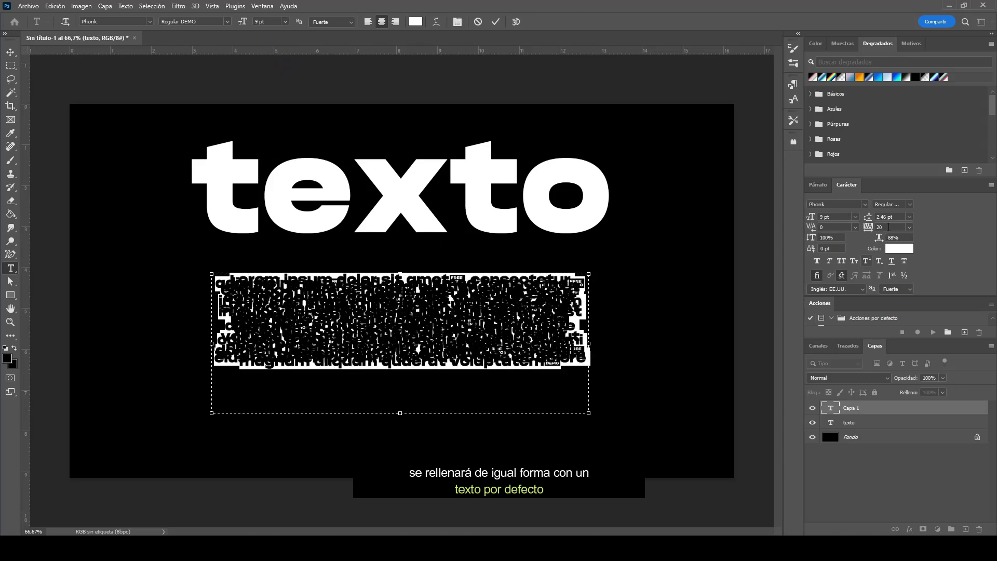
drag(869, 219, 872, 220)
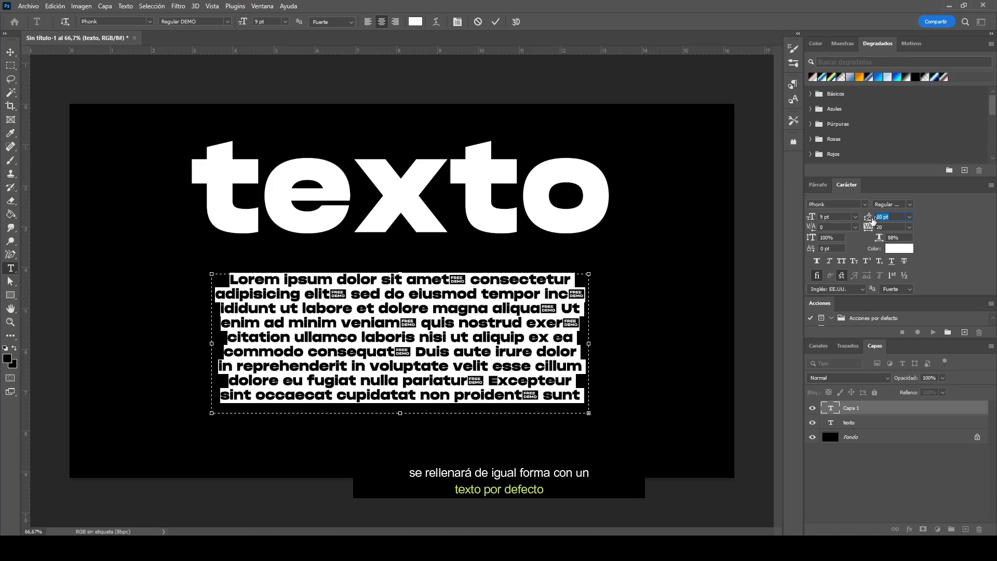
click(150, 22)
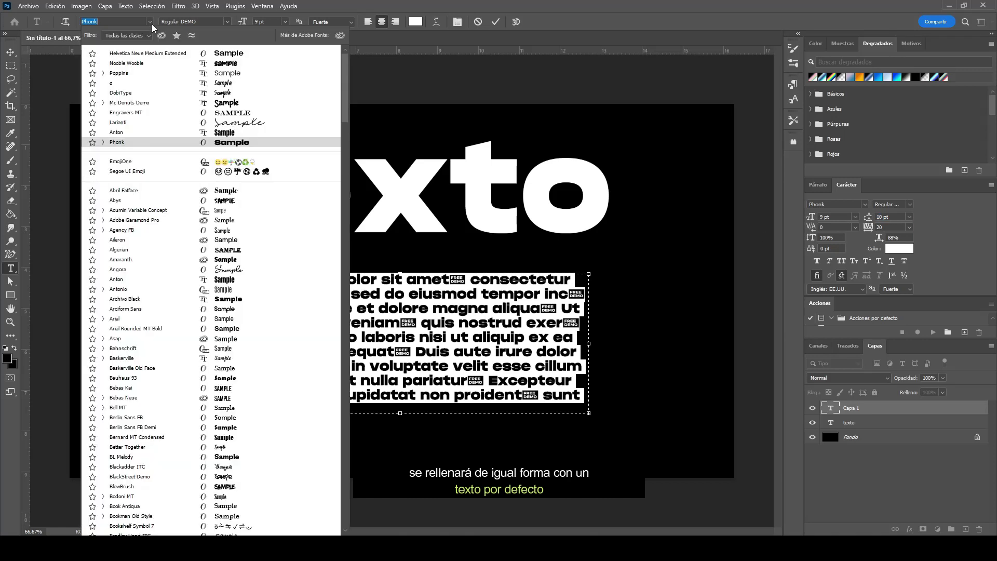
click(158, 54)
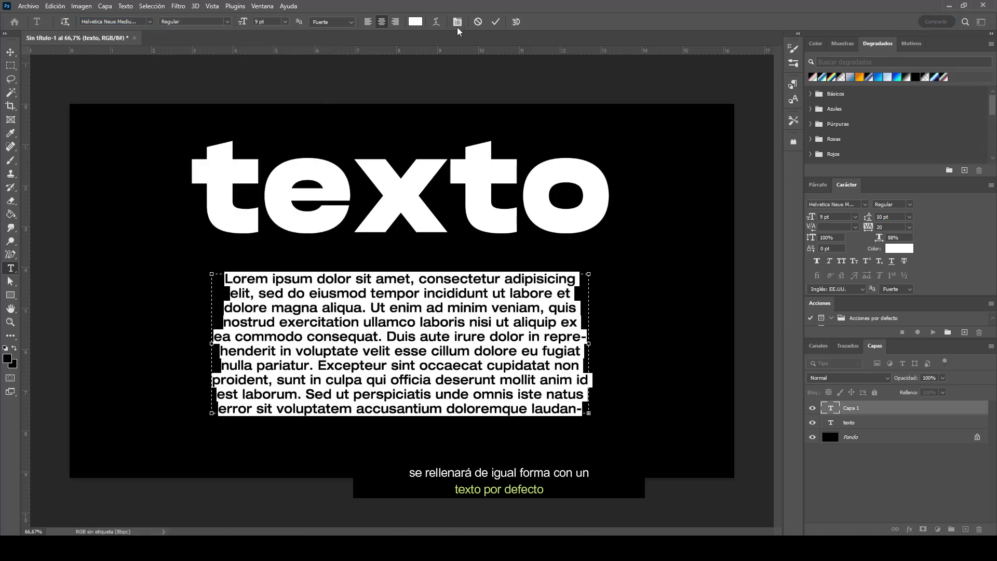
click(495, 22)
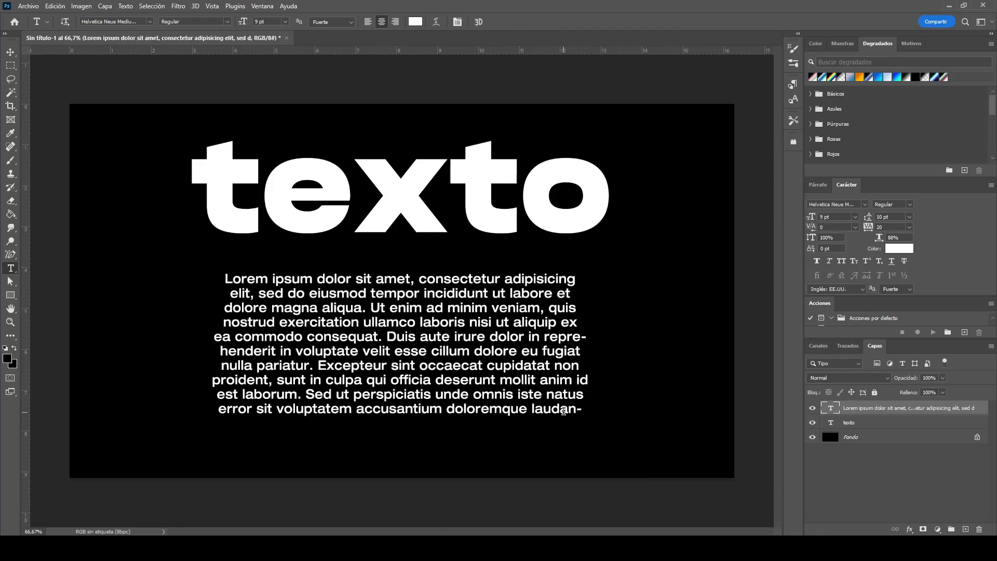
Step: Stretch the paragraph box's bottom edge down to about 4.38 cm high to reveal more lines
click(563, 411)
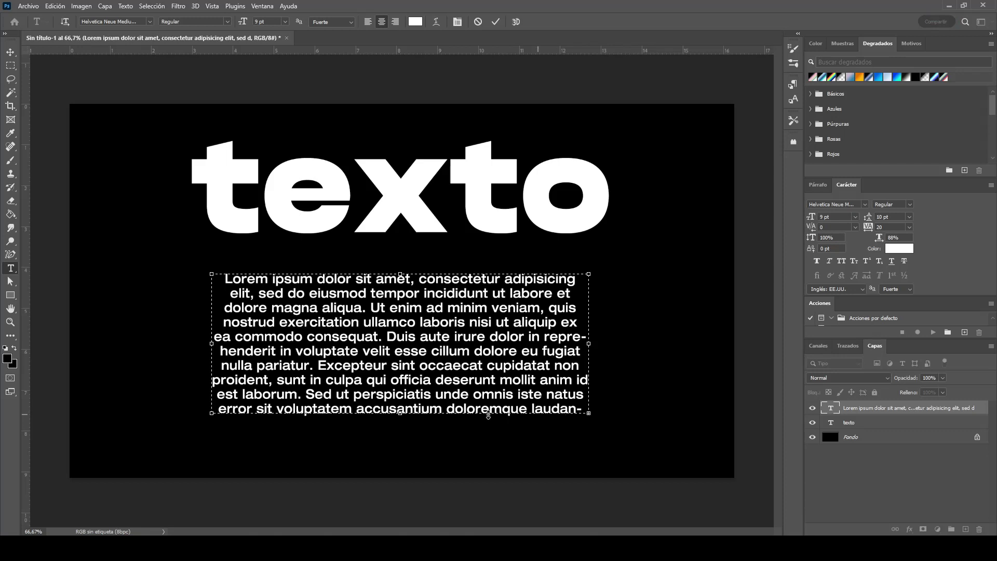
mouse_move(400, 415)
mouse_down()
mouse_move(408, 474)
mouse_move(409, 329)
mouse_up()
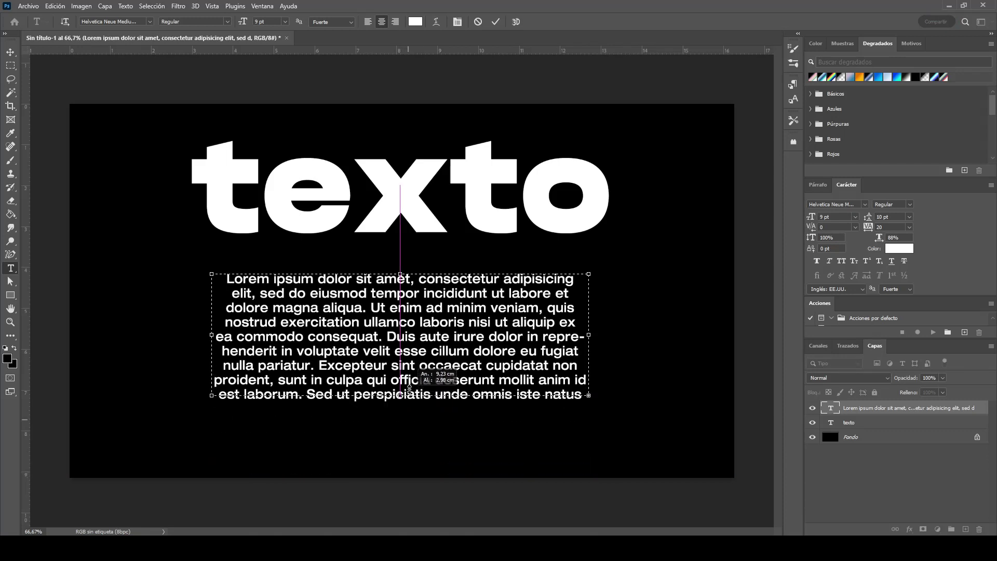
drag(413, 397, 414, 446)
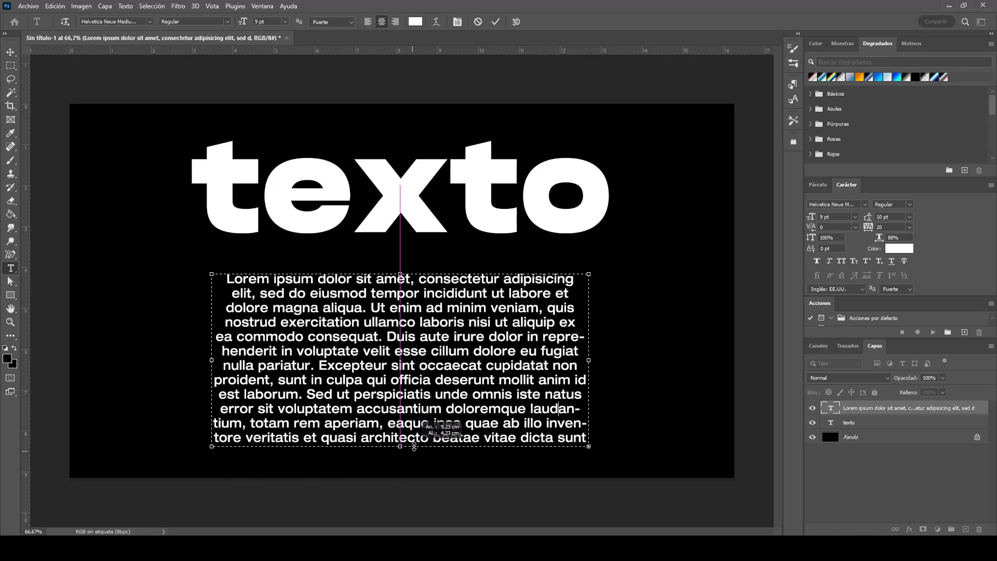
key(ctrl+Return)
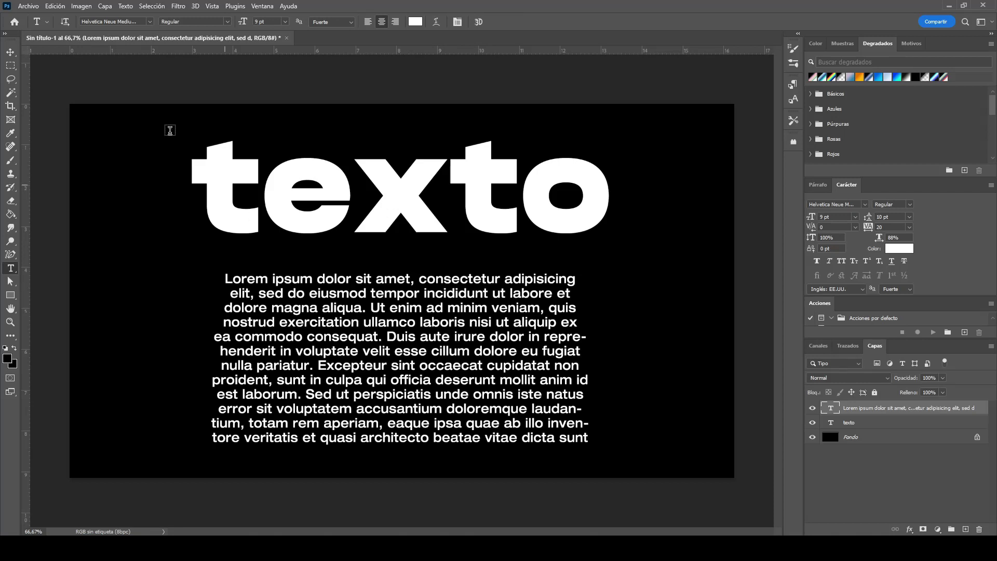
Step: With the Move tool, shift the Lorem ipsum paragraph about 15 pixels up beneath 'texto'
click(10, 54)
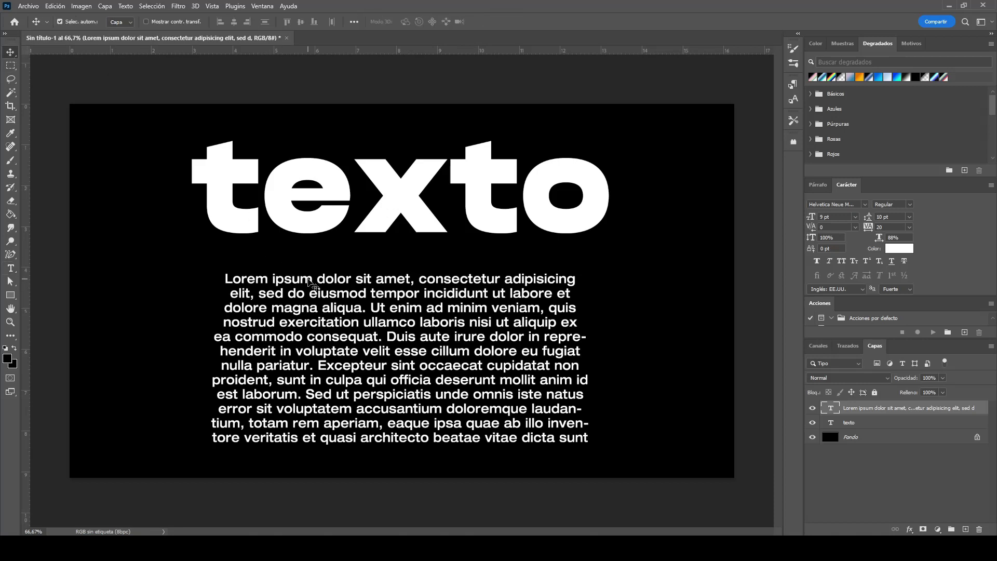
drag(304, 278, 309, 270)
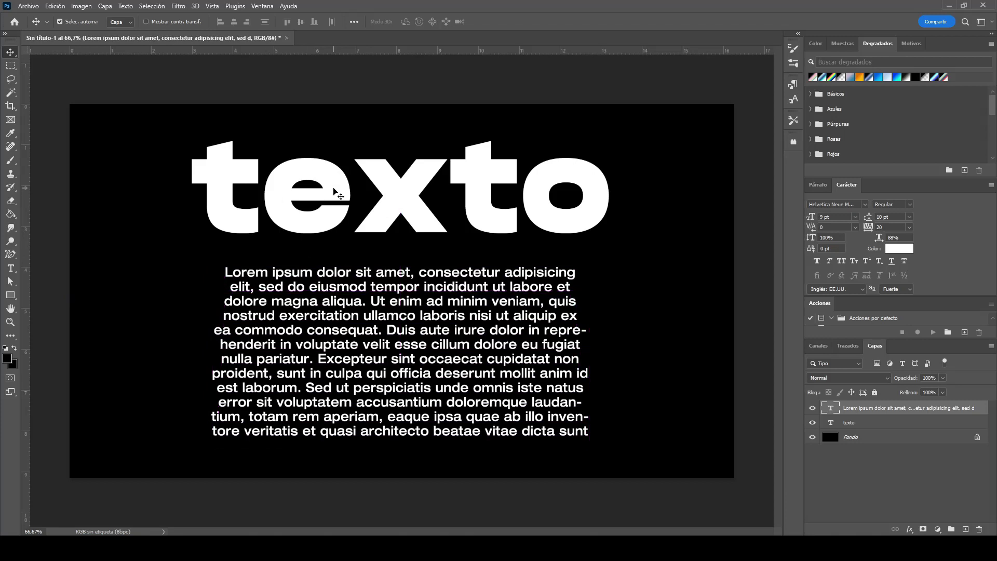
click(335, 190)
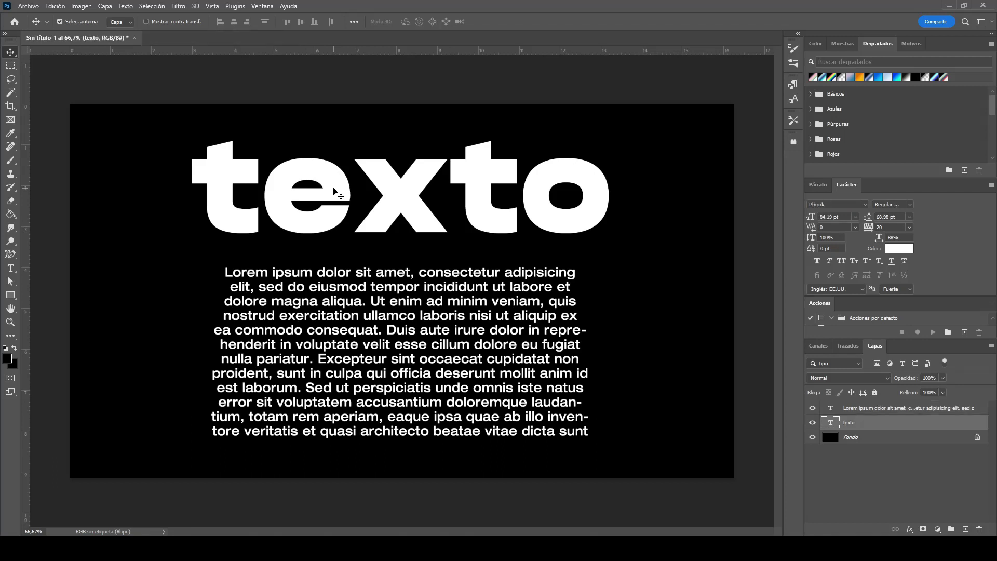
click(11, 267)
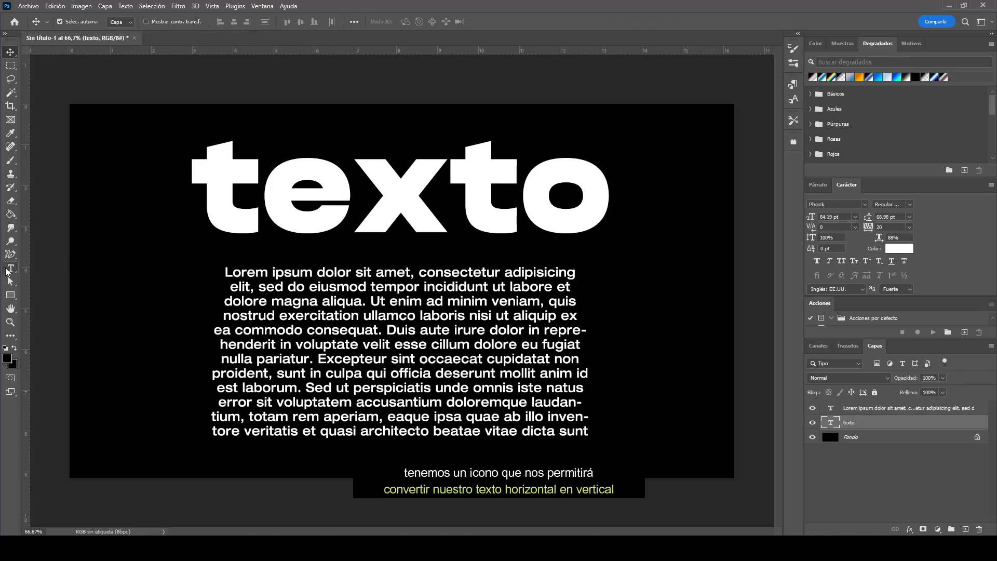
double_click(297, 191)
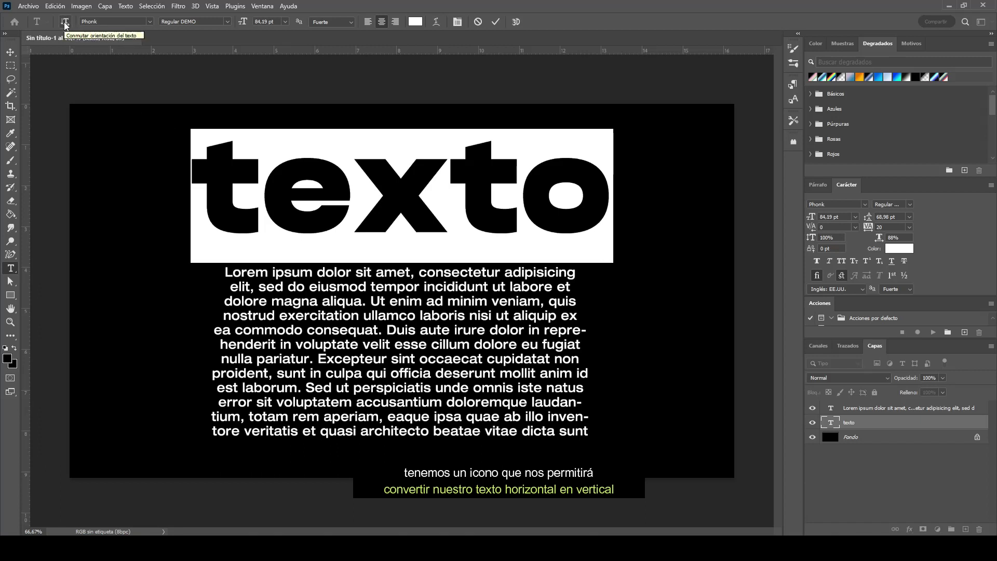
click(65, 24)
click(65, 24)
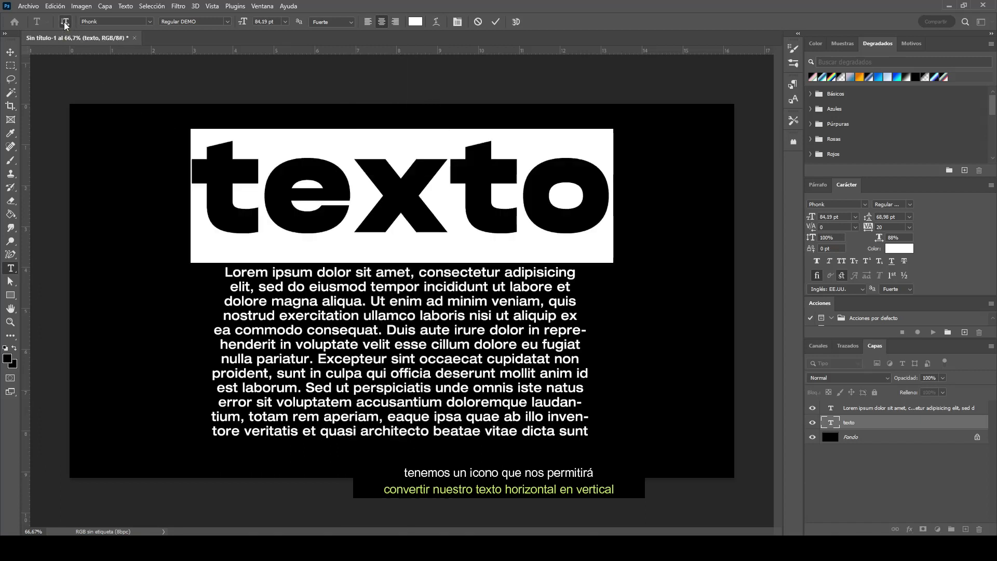
click(65, 24)
click(65, 24)
click(65, 24)
click(65, 24)
click(65, 24)
click(65, 24)
click(493, 23)
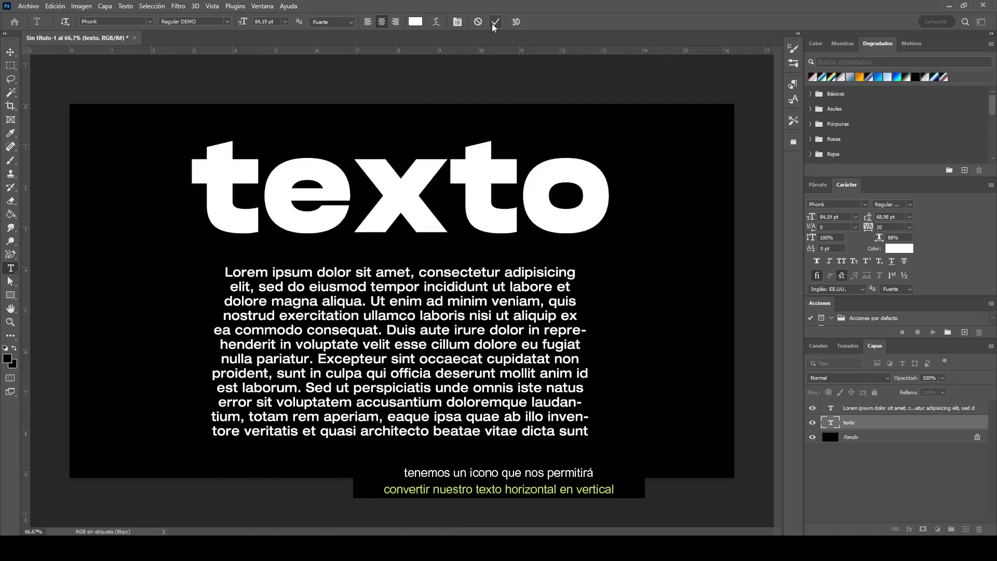
click(11, 54)
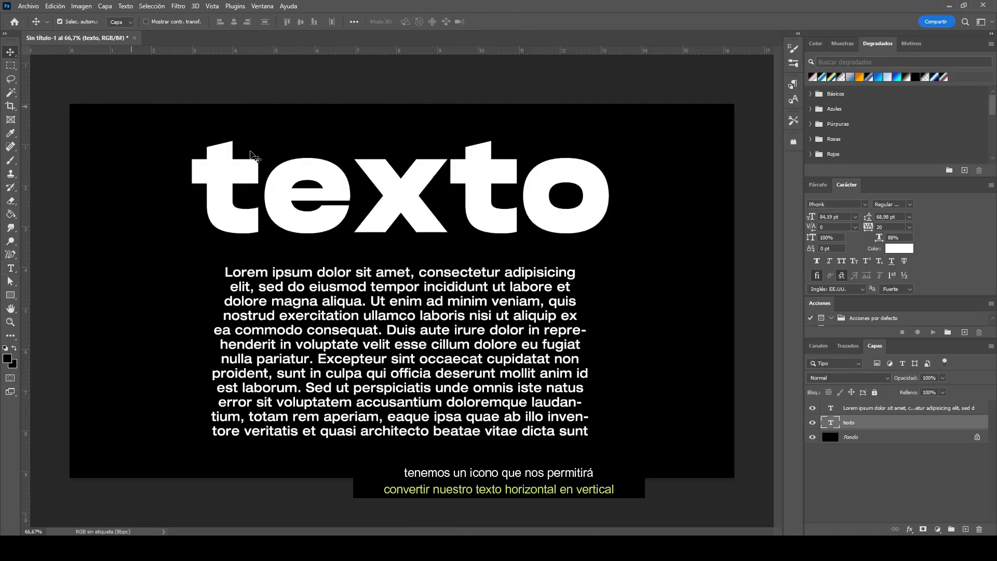